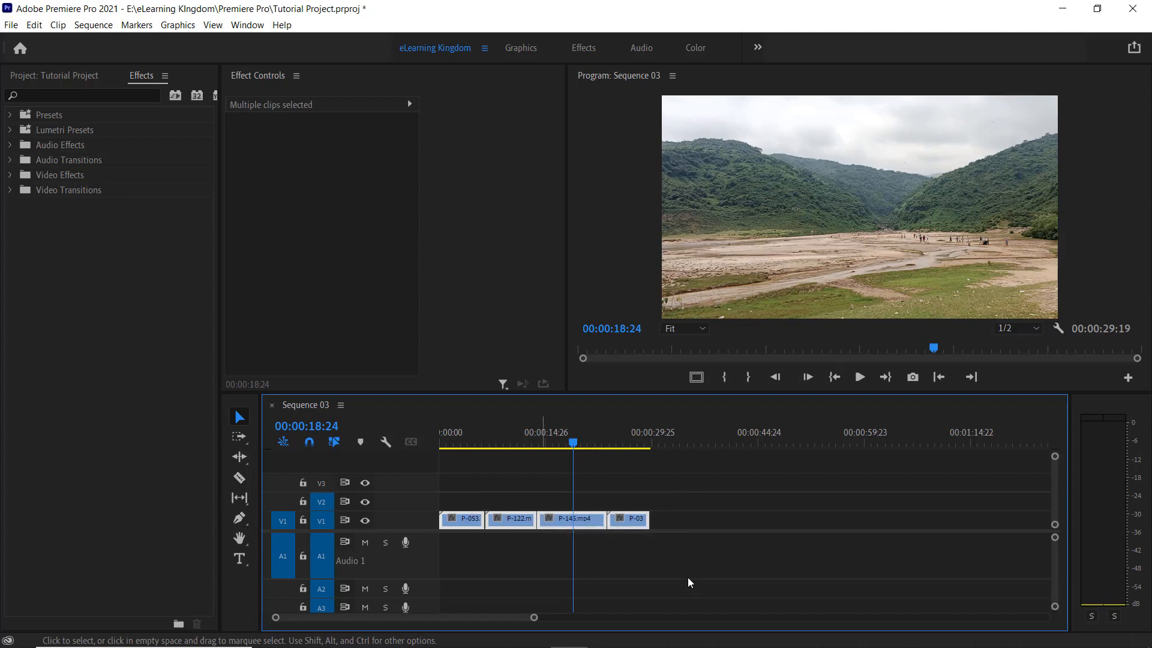
# - Deselect the clips and scrub through the sequence to preview the unblurred footage
pyautogui.click(690, 567)
pyautogui.moveTo(686, 558); pyautogui.dragTo(462, 497)
pyautogui.moveTo(569, 442); pyautogui.dragTo(463, 472)
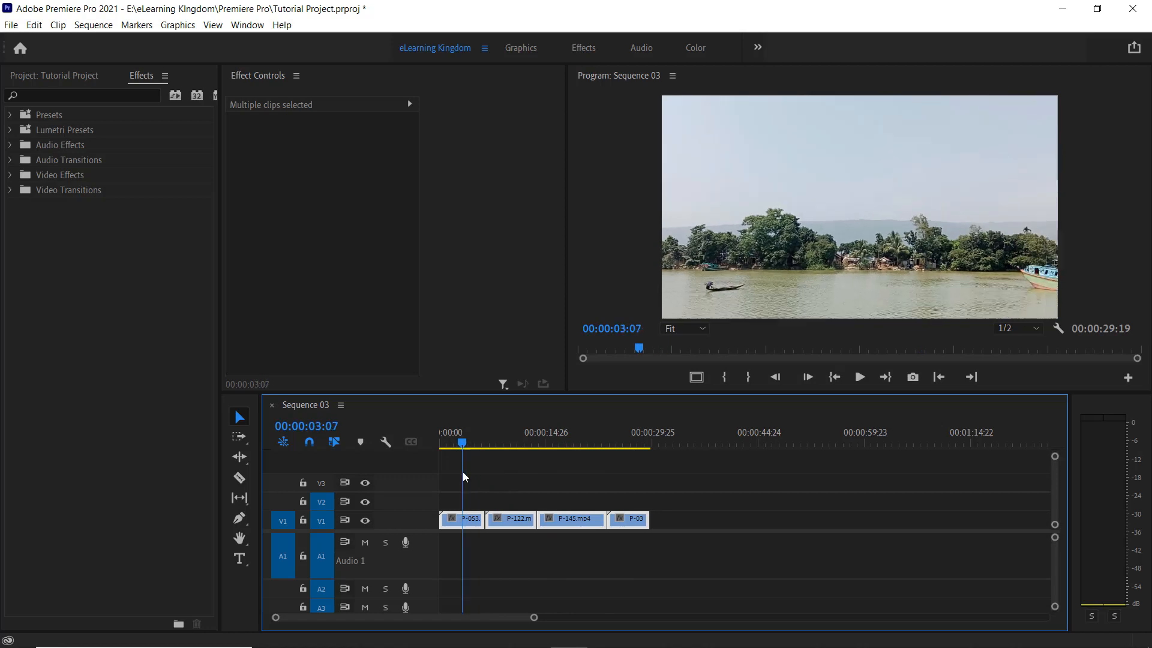
pyautogui.click(567, 500)
pyautogui.moveTo(462, 443); pyautogui.dragTo(570, 476)
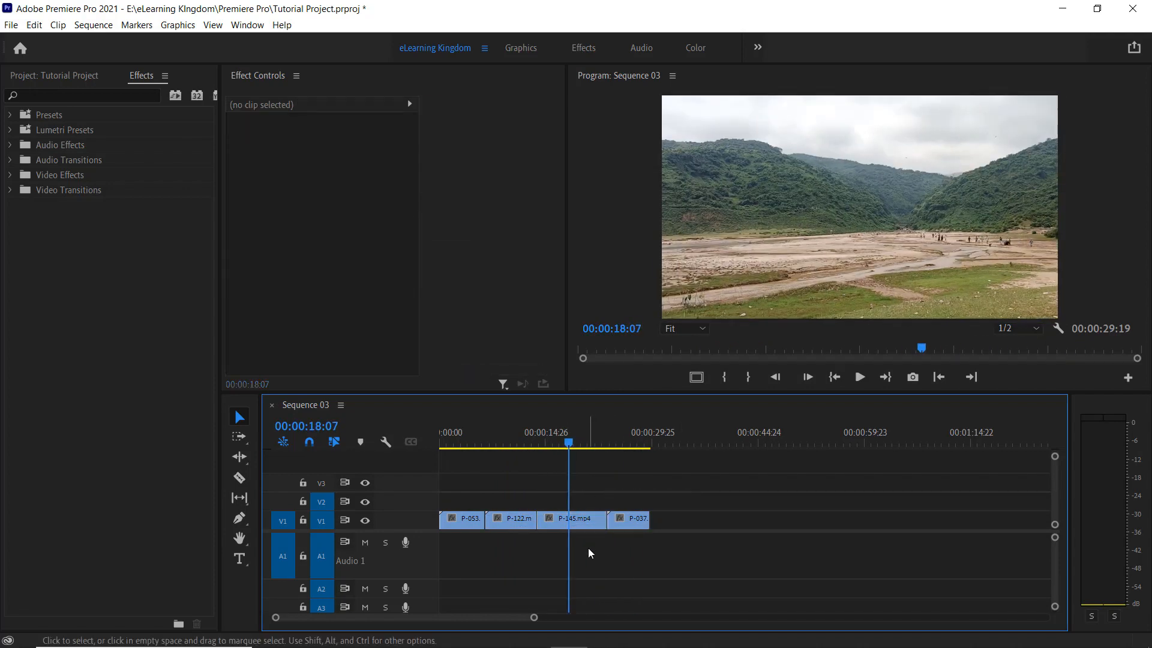
# - Find the Gaussian Blur video effect by searching for "blur" and apply it to the P-053.mp4 clip, with the playhead at 00:00:04:03
pyautogui.click(470, 520)
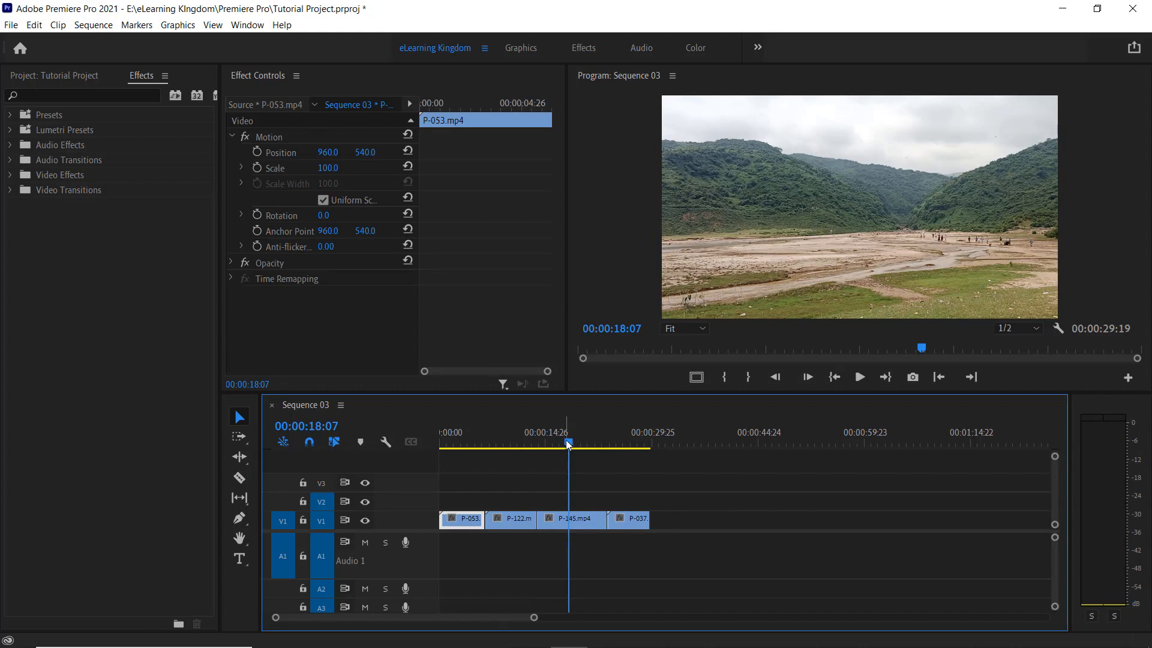
pyautogui.moveTo(568, 443); pyautogui.dragTo(461, 530)
pyautogui.click(503, 538)
pyautogui.click(462, 520)
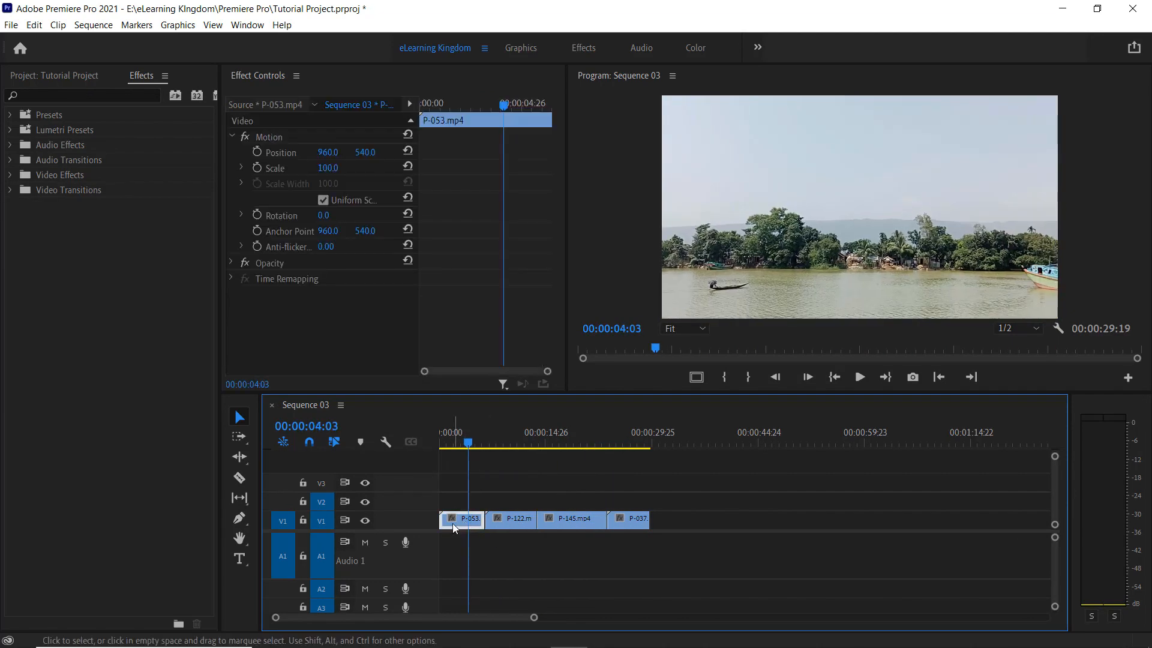
pyautogui.click(80, 95)
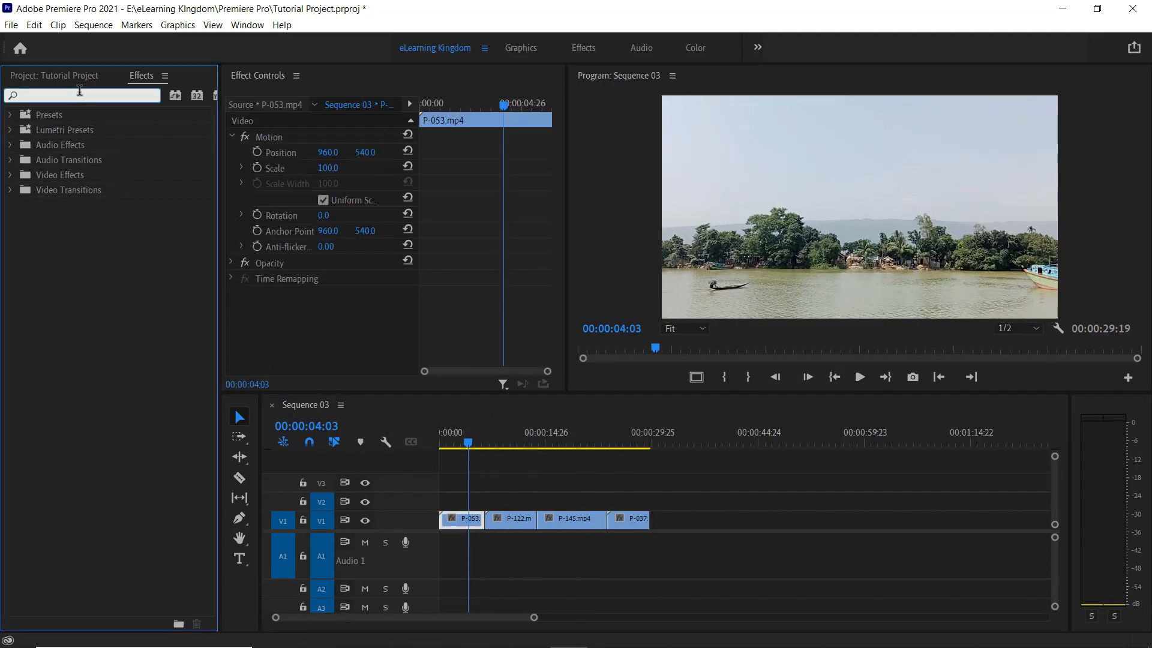
pyautogui.write('blu')
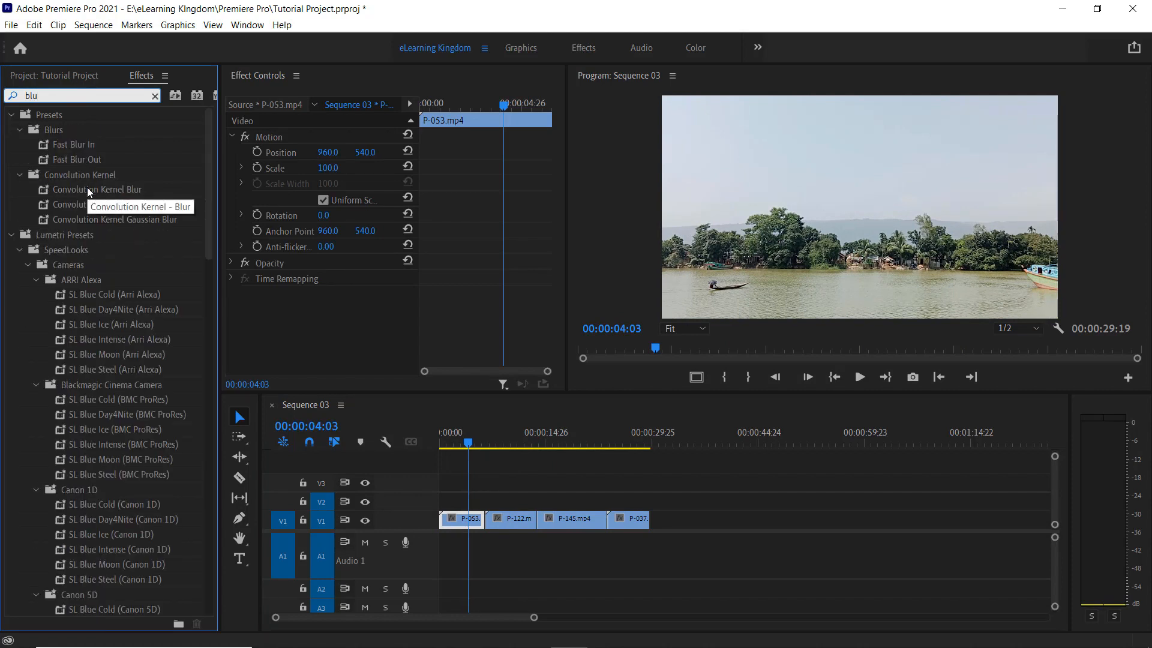
pyautogui.write('r')
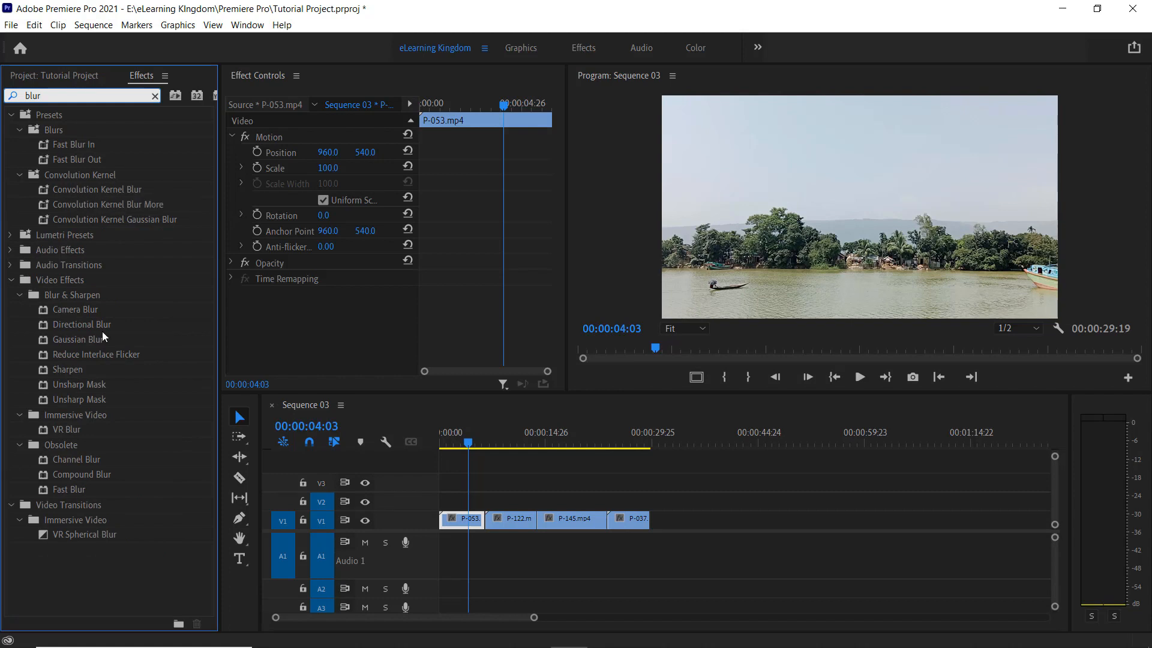
pyautogui.click(49, 340)
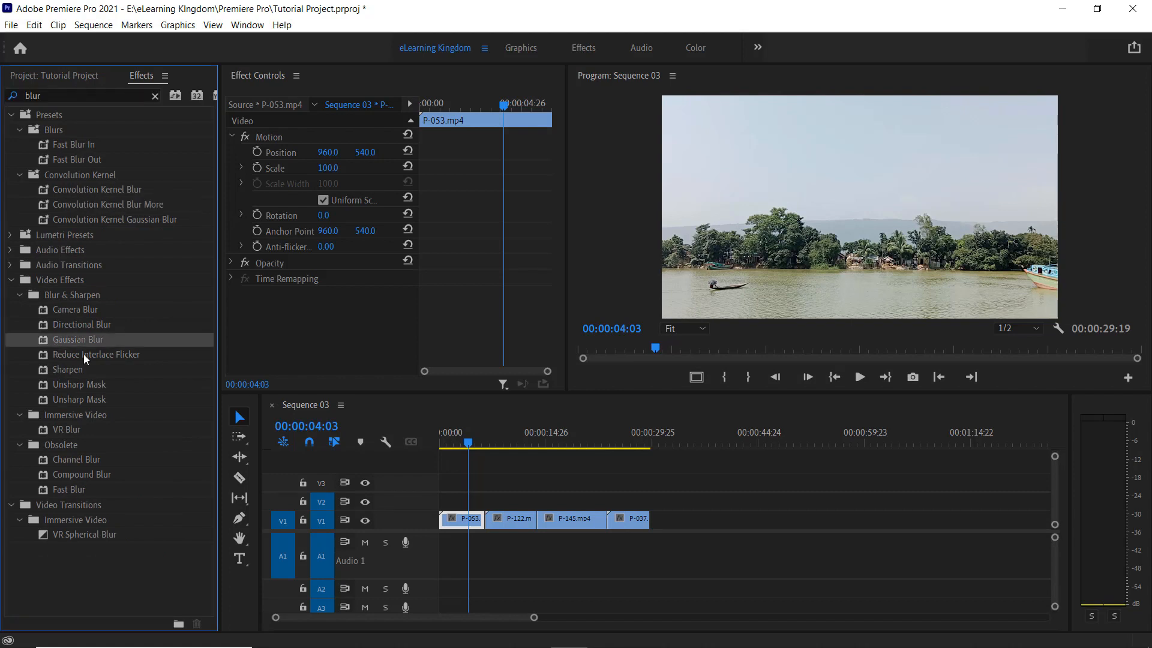
pyautogui.moveTo(50, 337); pyautogui.dragTo(451, 522)
# - Set the Gaussian Blur Blurriness of the P-053.mp4 clip to 50
pyautogui.scroll(-1, 336, 344)
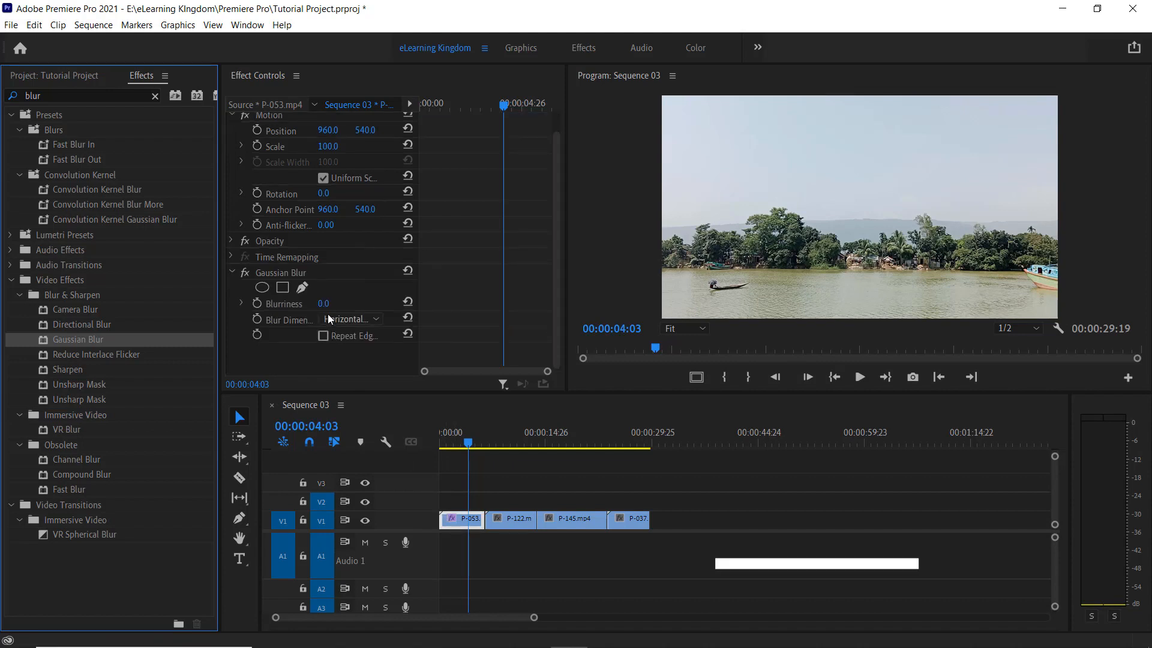
pyautogui.click(325, 303)
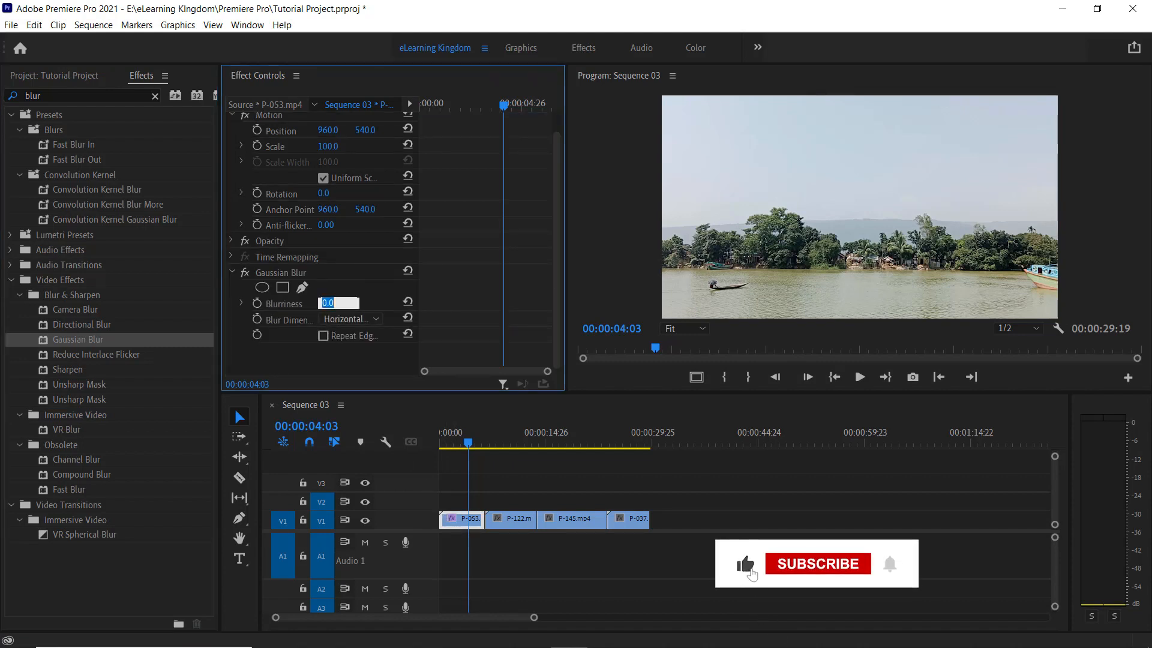
pyautogui.write('50')
pyautogui.press('Return')
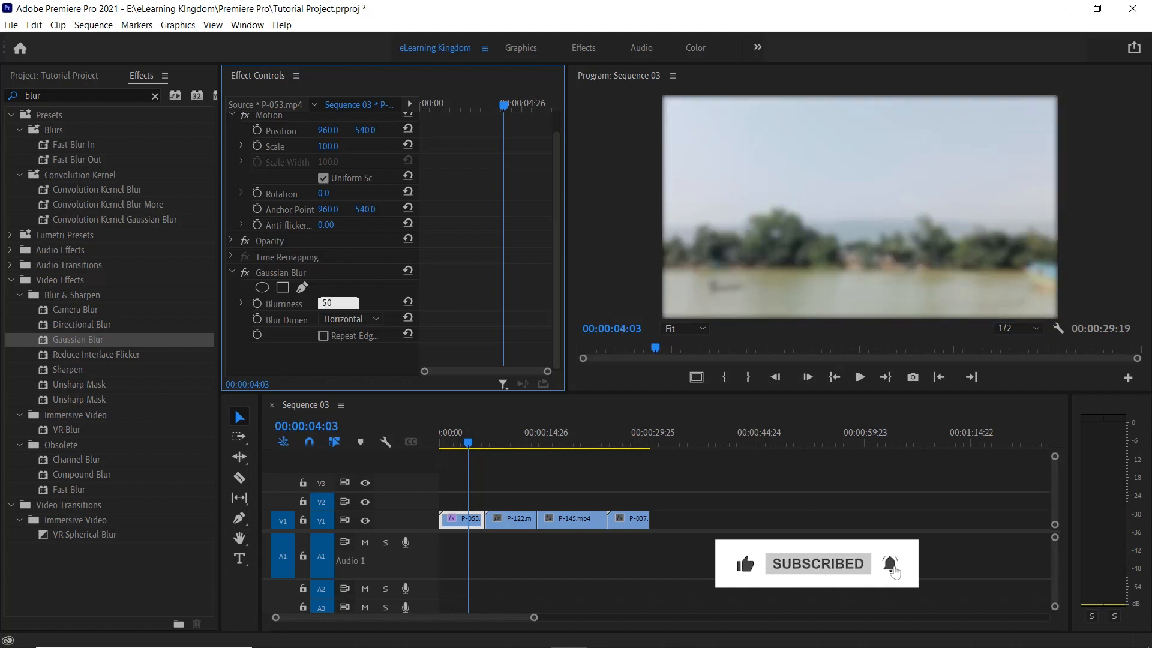
# - Apply Gaussian Blur to the P-122.mp4 clip and set its Blurriness to 50
pyautogui.click(514, 521)
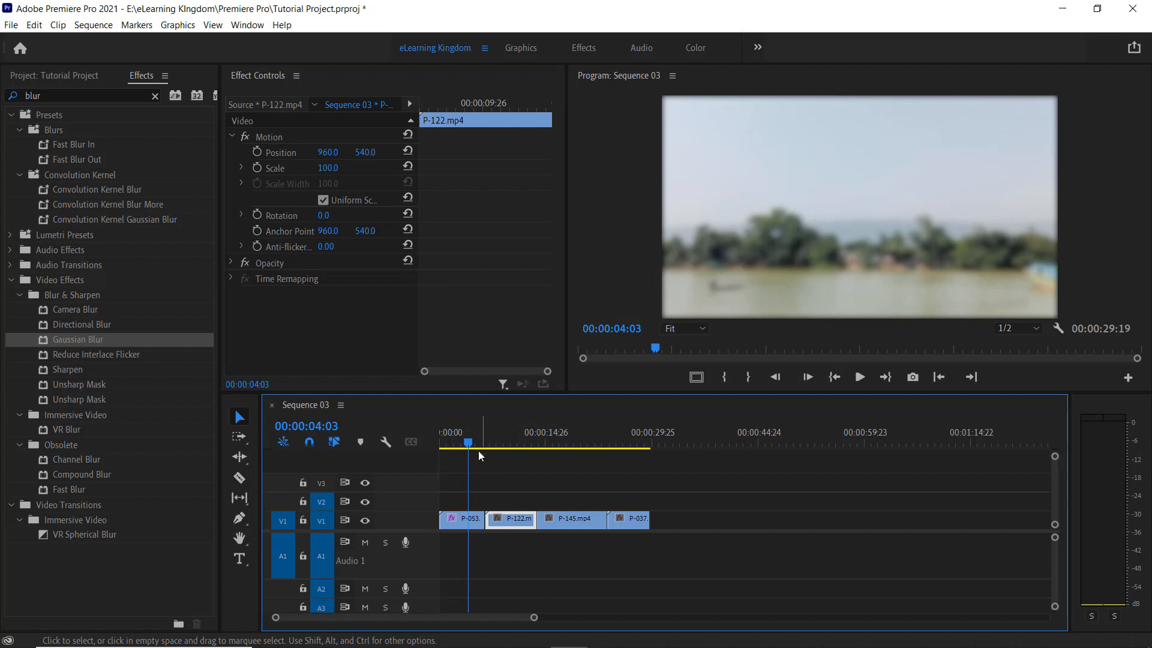
pyautogui.click(514, 445)
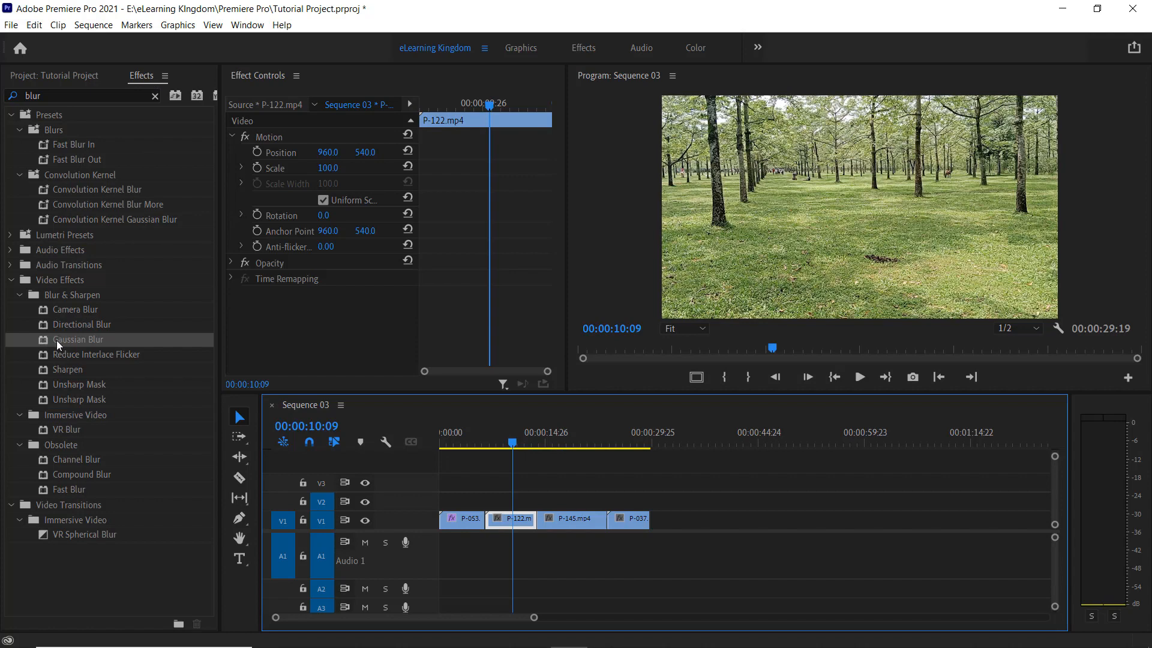
pyautogui.moveTo(59, 342); pyautogui.dragTo(512, 528)
pyautogui.scroll(-1, 334, 277)
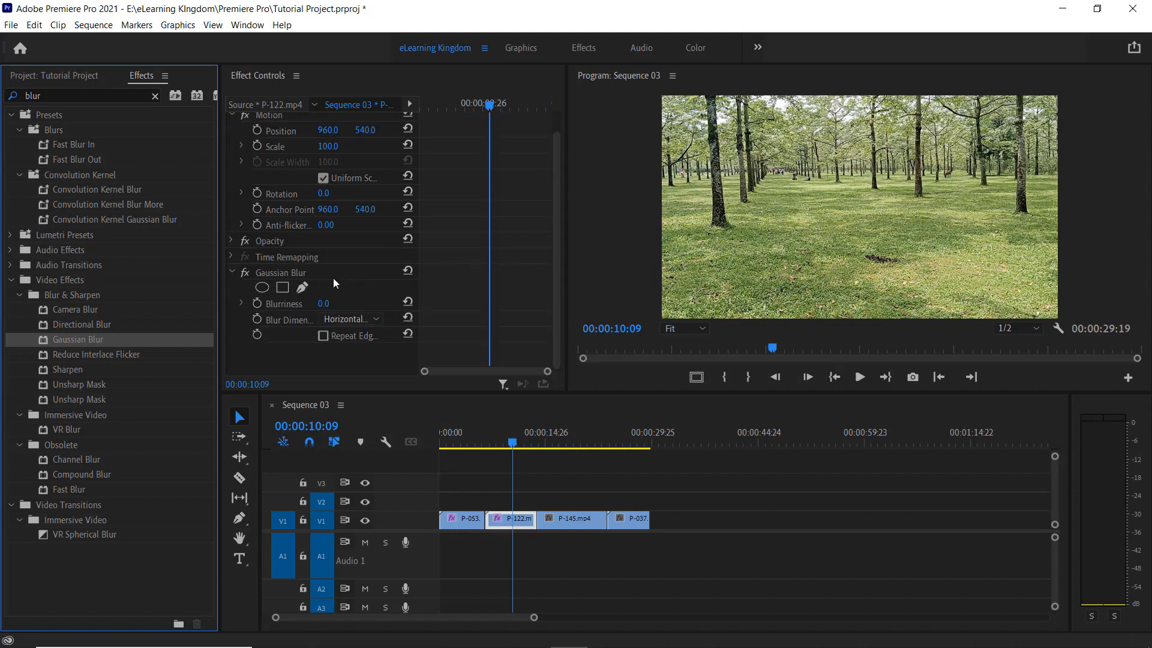
pyautogui.click(327, 303)
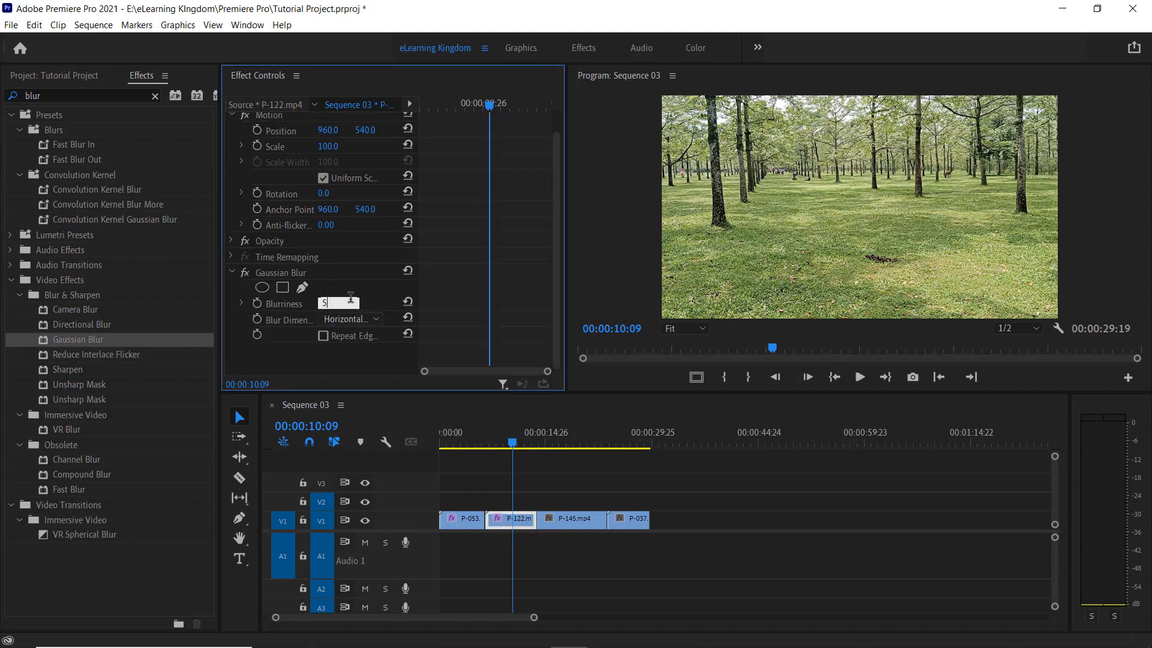
pyautogui.write('50')
pyautogui.press('Return')
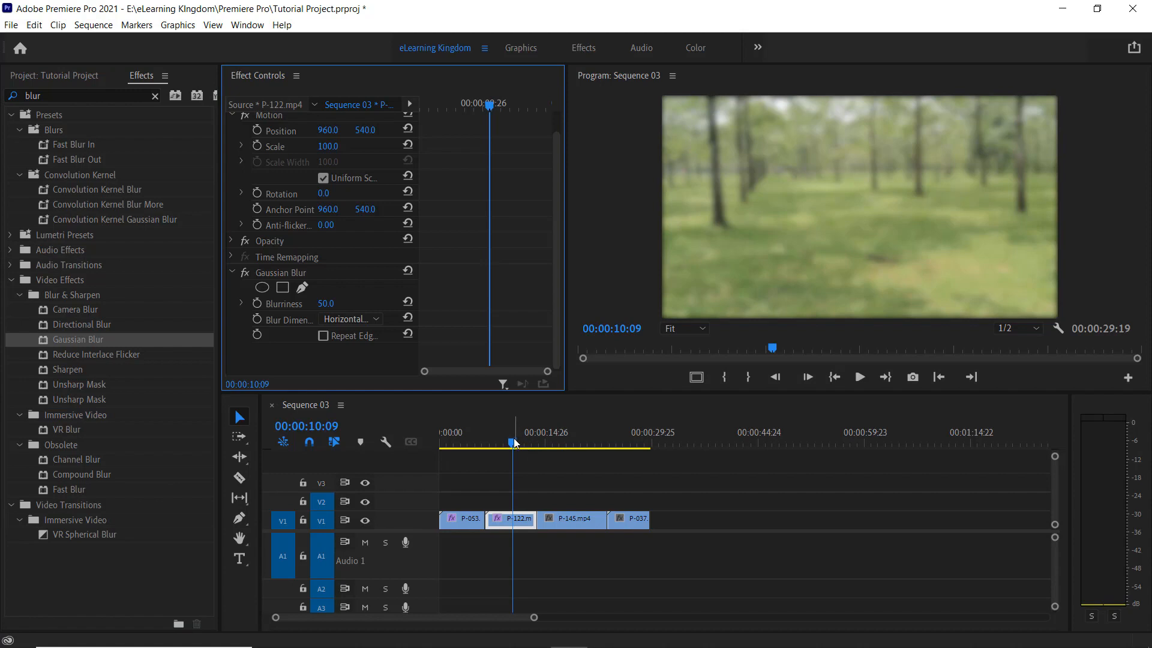
# - Apply Gaussian Blur to the P-145.mp4 clip and set its Blurriness to 50
pyautogui.moveTo(532, 443); pyautogui.dragTo(589, 470)
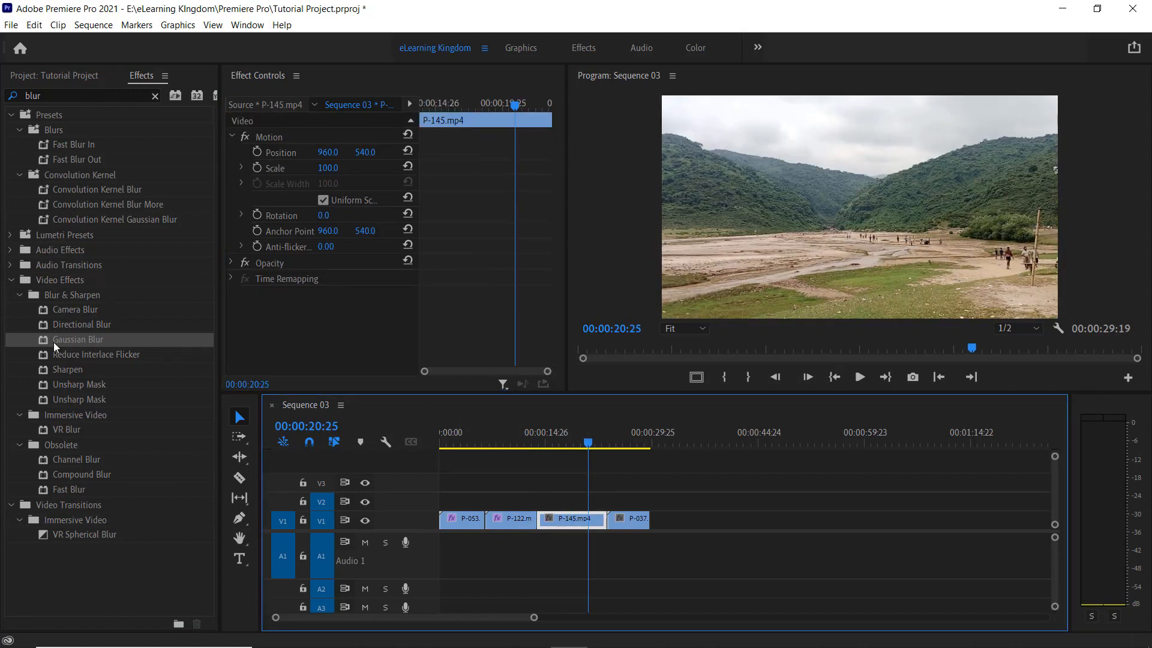
pyautogui.moveTo(50, 336); pyautogui.dragTo(568, 522)
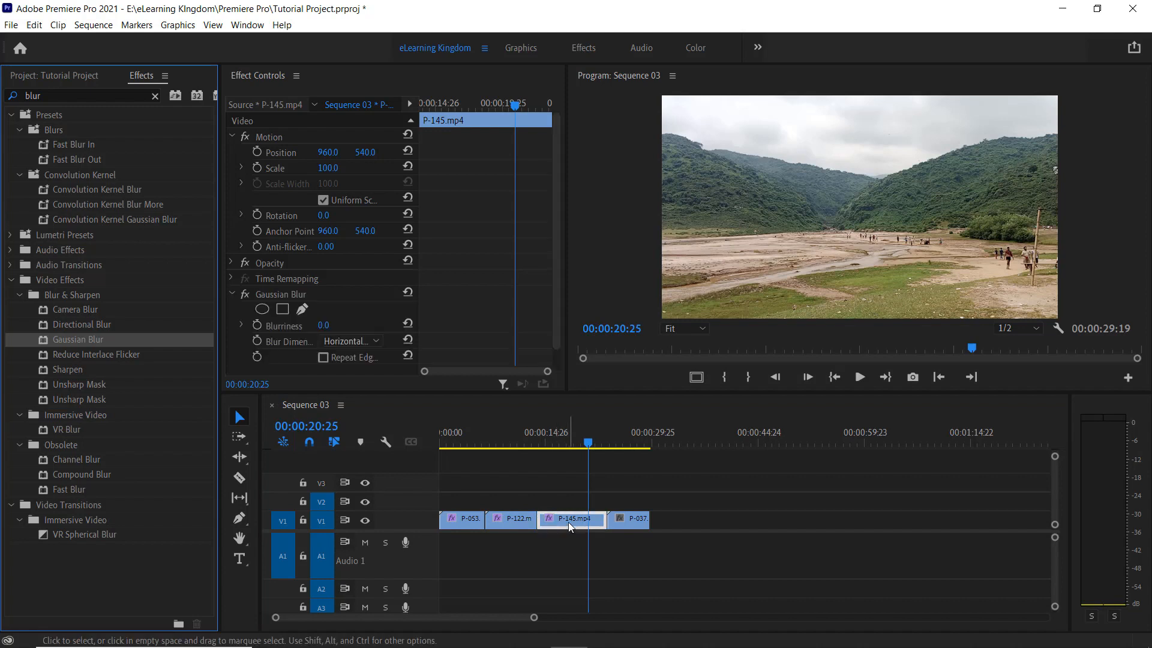
pyautogui.scroll(-1, 337, 330)
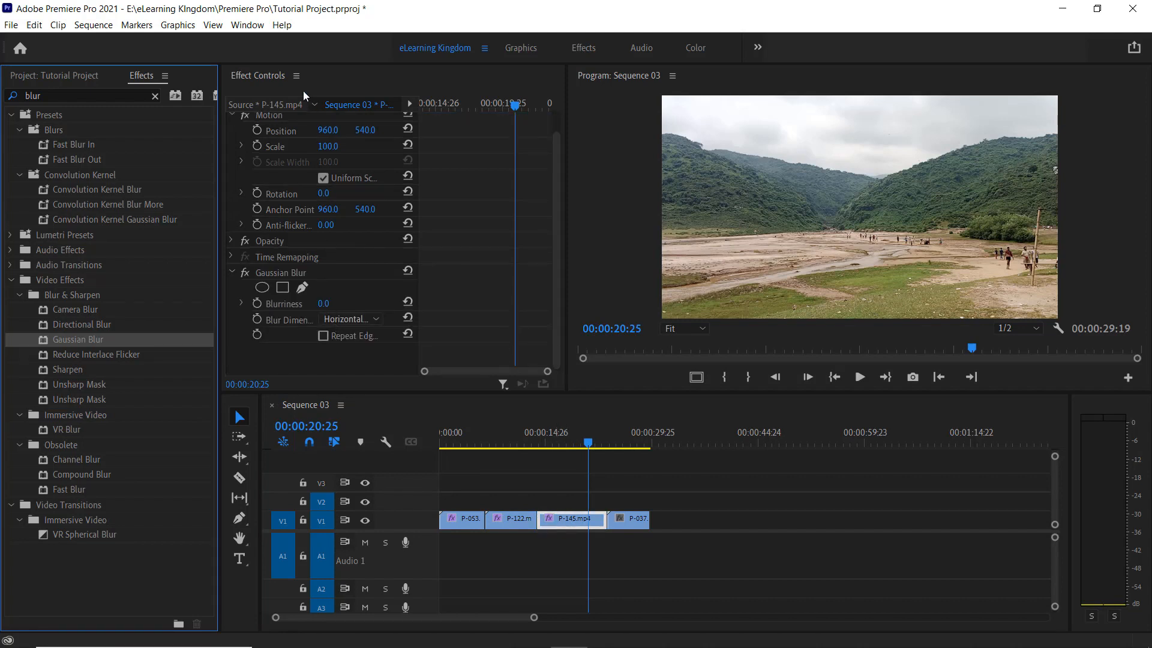
pyautogui.click(328, 305)
pyautogui.write('50')
pyautogui.press('Return')
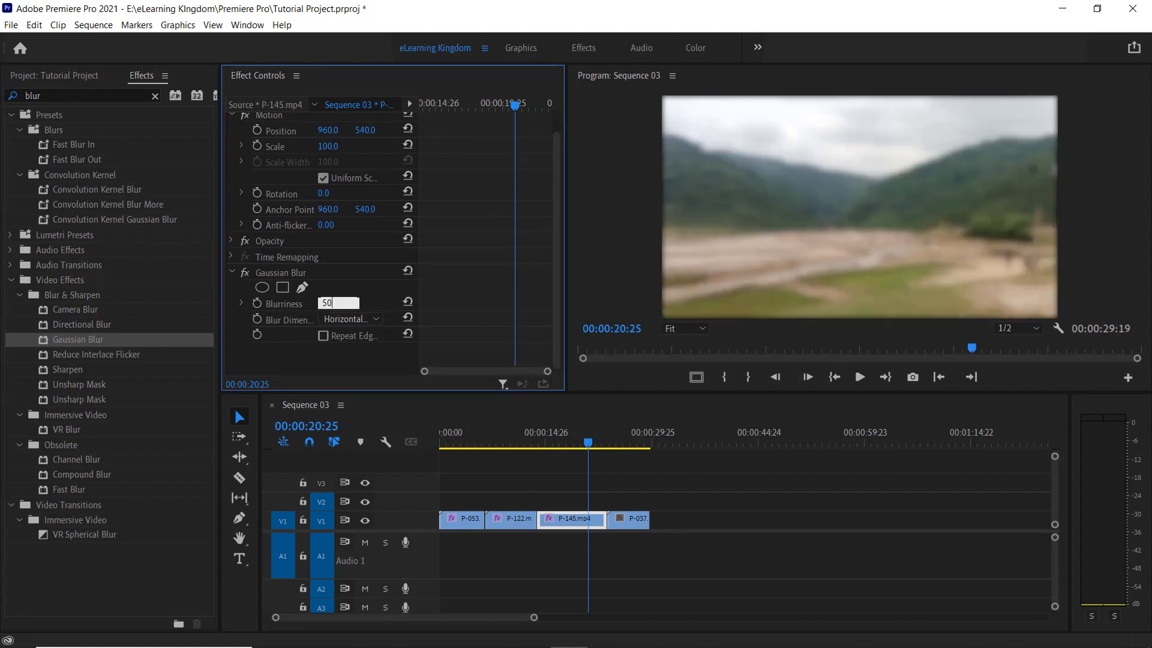
# - Apply Gaussian Blur to the P-037.mp4 clip and set its Blurriness to 50
pyautogui.click(627, 448)
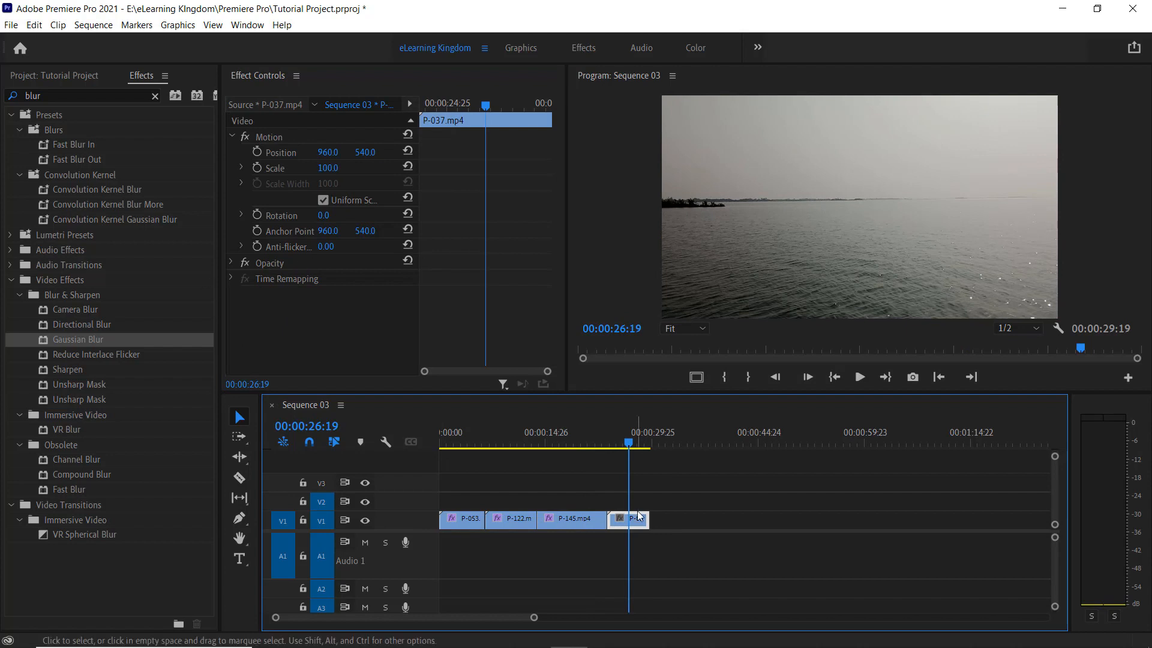
pyautogui.moveTo(59, 339); pyautogui.dragTo(627, 519)
pyautogui.scroll(-1, 303, 297)
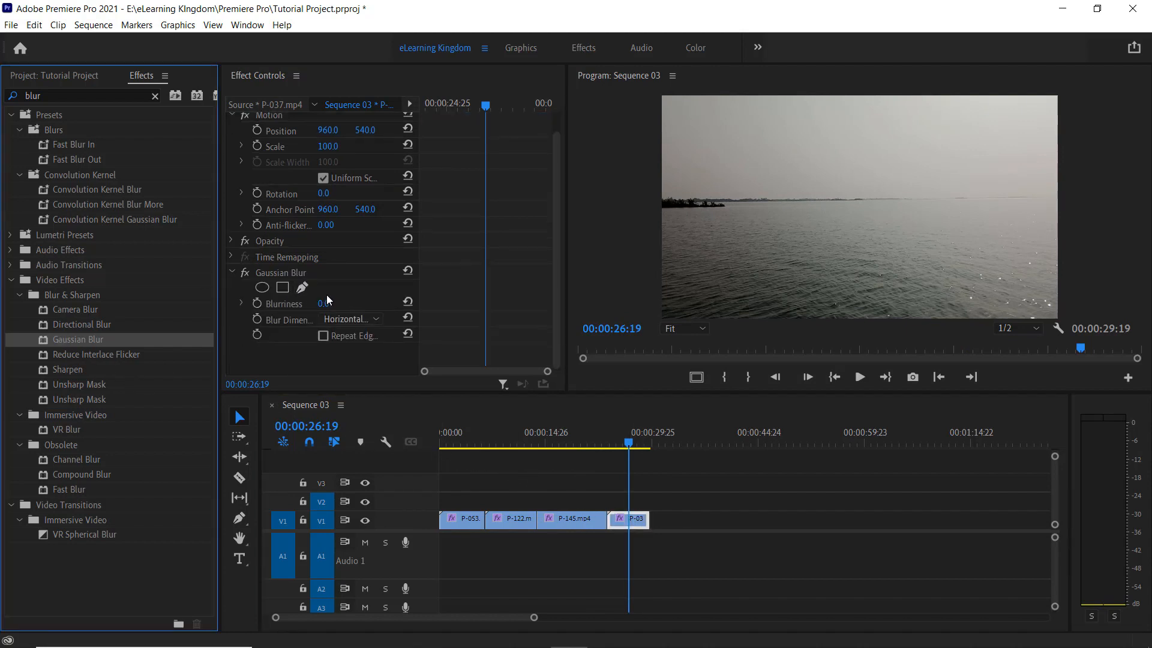
pyautogui.click(327, 303)
pyautogui.write('50')
pyautogui.press('Return')
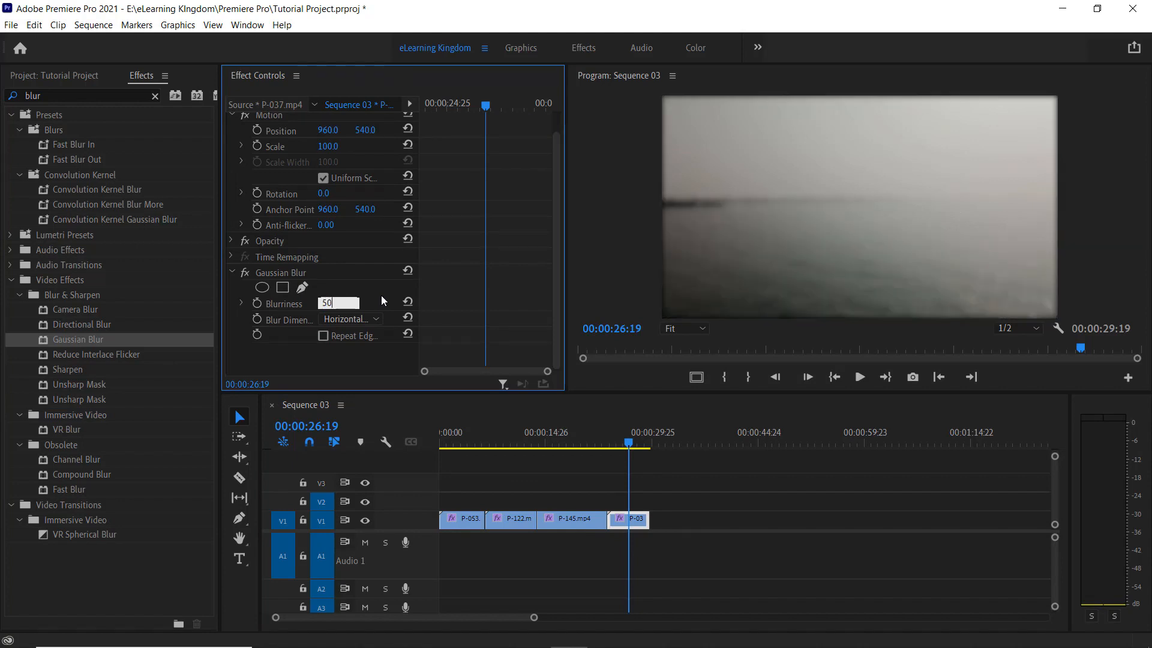
# - Reduce the Gaussian Blur Blurriness of the P-053.mp4 clip to 20
pyautogui.moveTo(630, 445); pyautogui.dragTo(471, 522)
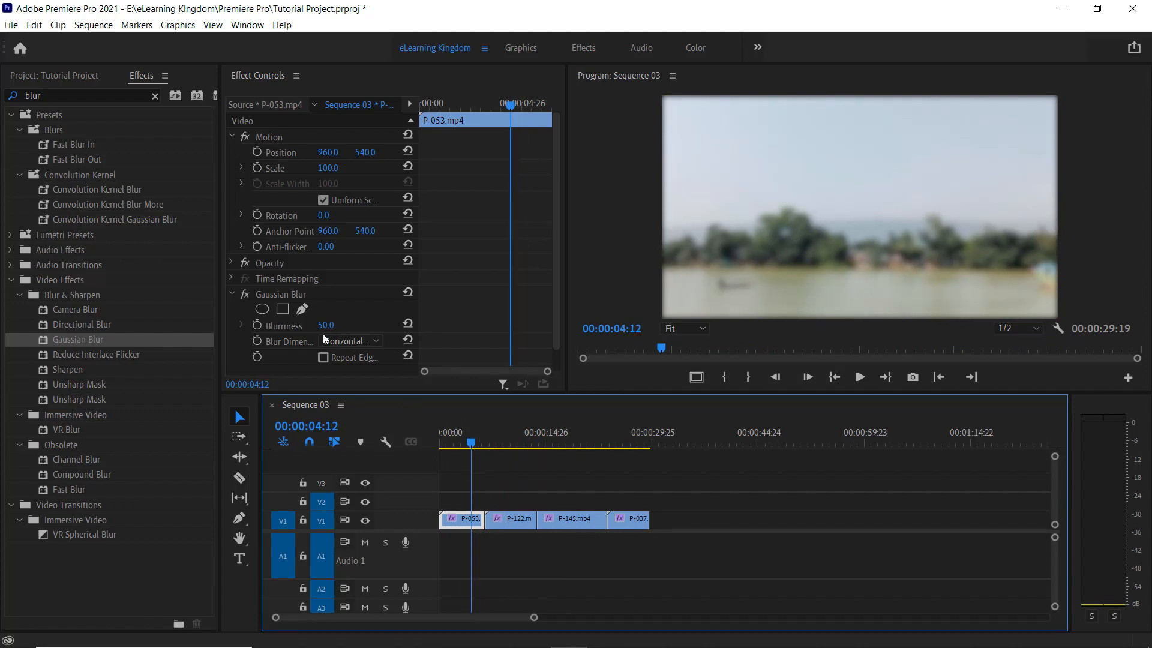
pyautogui.scroll(-1, 322, 333)
pyautogui.click(328, 303)
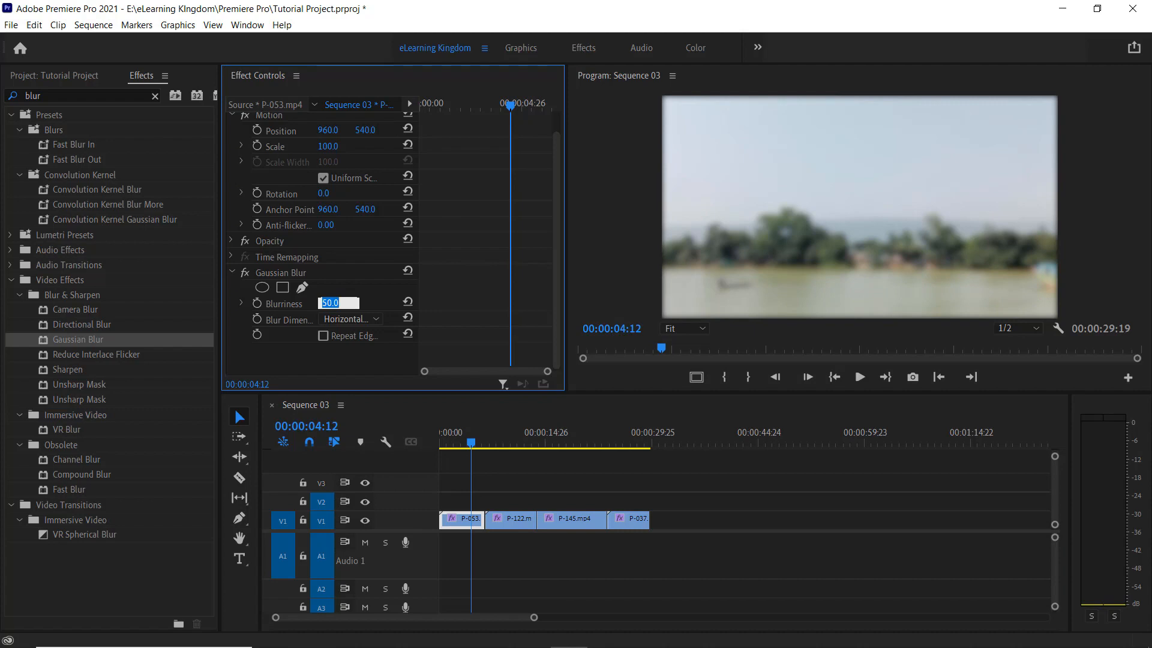
pyautogui.write('20')
pyautogui.press('Return')
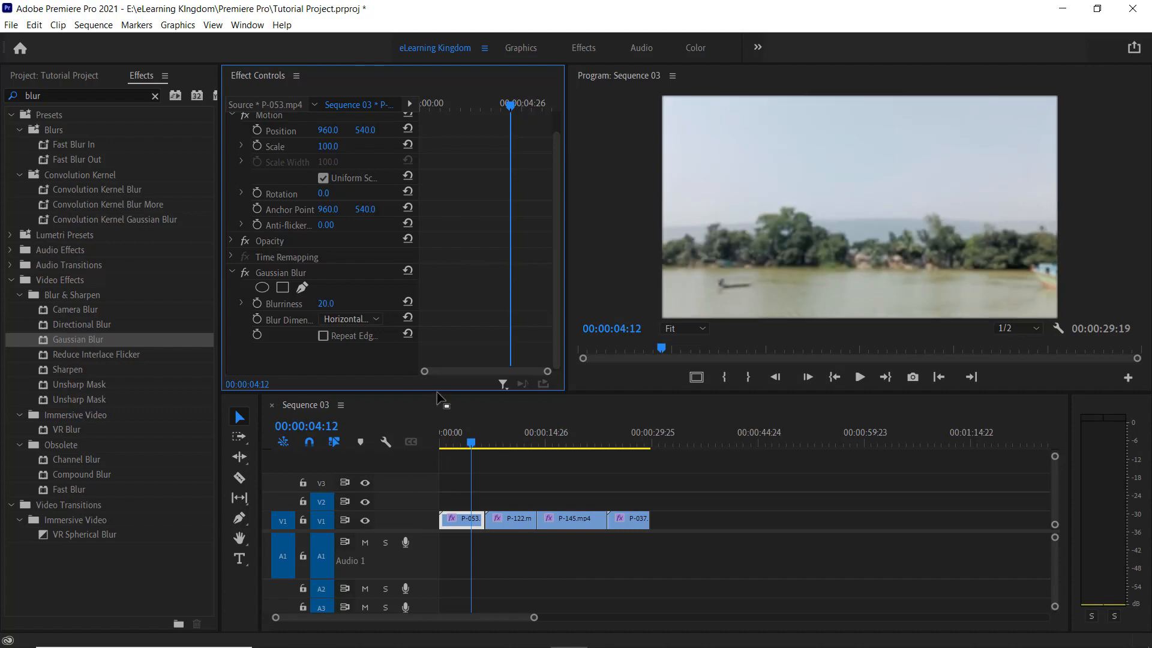
# - Reduce the Gaussian Blur Blurriness of the P-122.mp4 clip to 20
pyautogui.click(527, 471)
pyautogui.moveTo(472, 442); pyautogui.dragTo(528, 470)
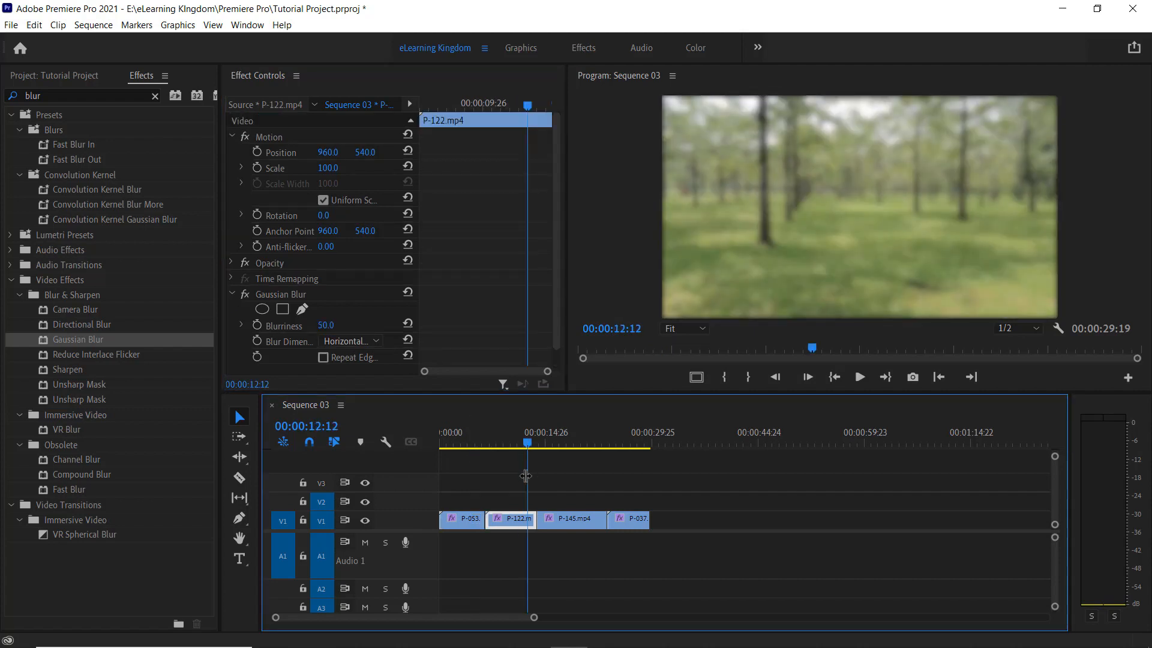
pyautogui.click(325, 325)
pyautogui.write('20')
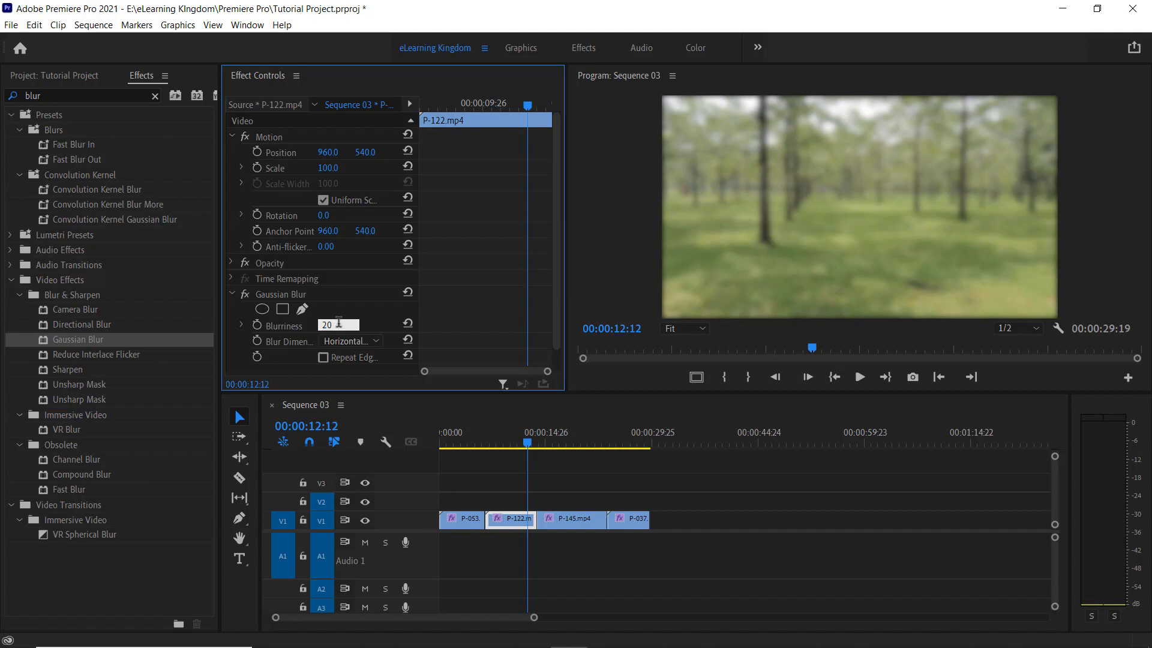
pyautogui.press('Return')
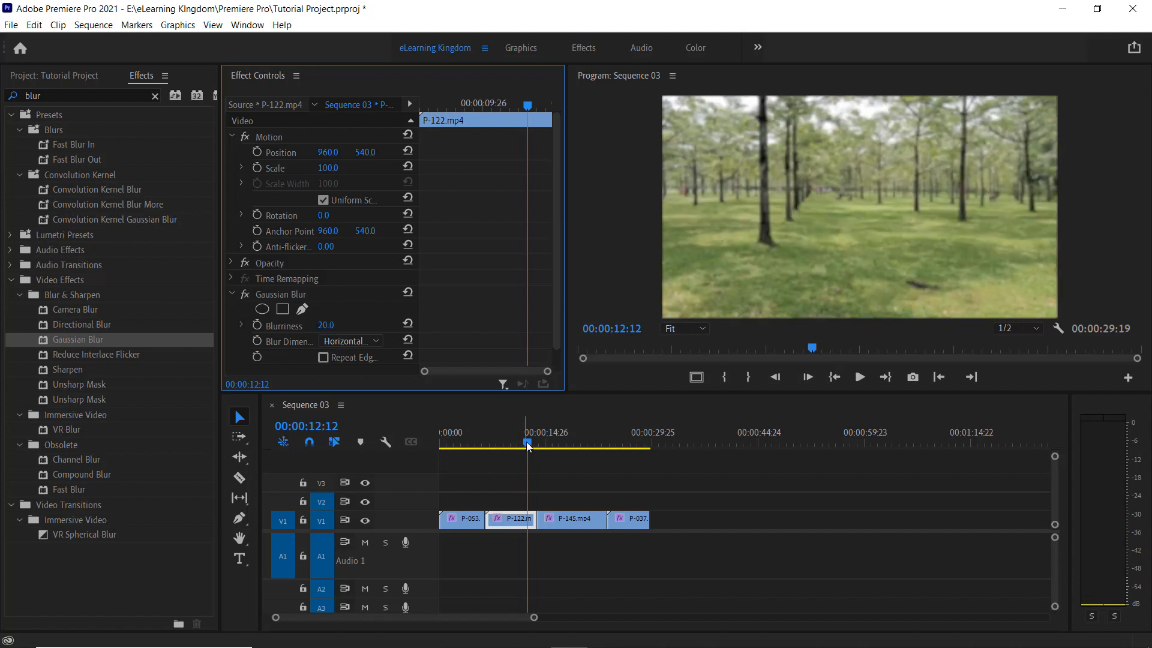
# - Reduce the Gaussian Blur Blurriness of the P-145.mp4 clip to 20
pyautogui.moveTo(527, 442); pyautogui.dragTo(553, 448)
pyautogui.click(329, 325)
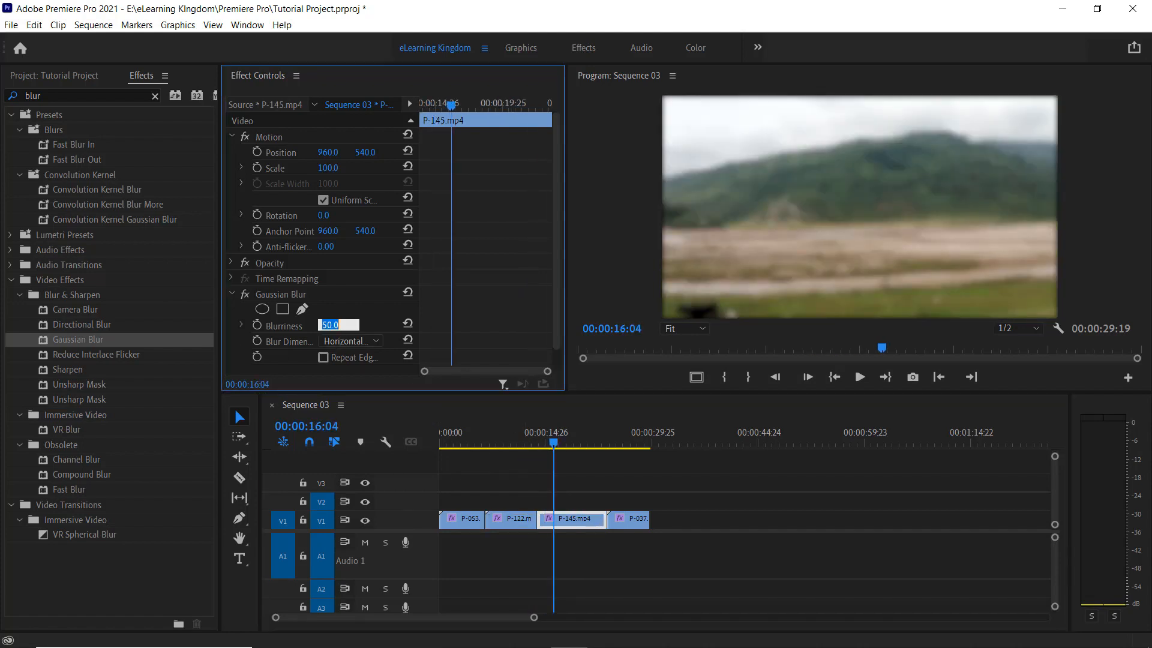
pyautogui.write('20')
pyautogui.press('Return')
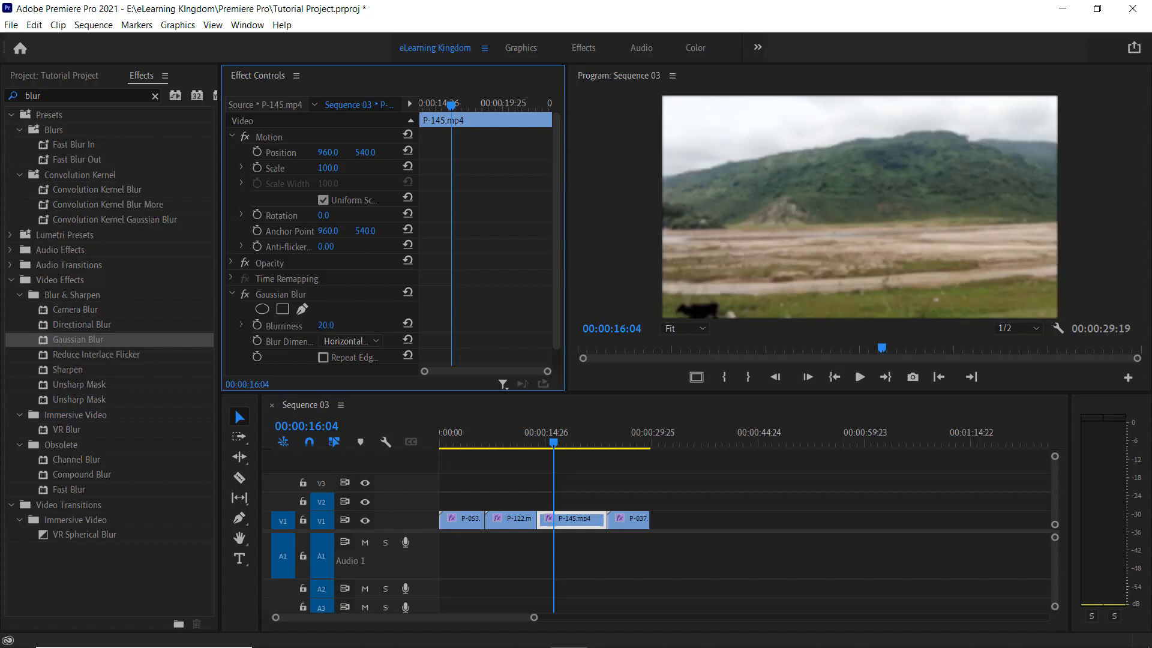
# - Scrub across the first three clips to check the reduced blur, and clear the clip selection
pyautogui.moveTo(551, 441); pyautogui.dragTo(459, 487)
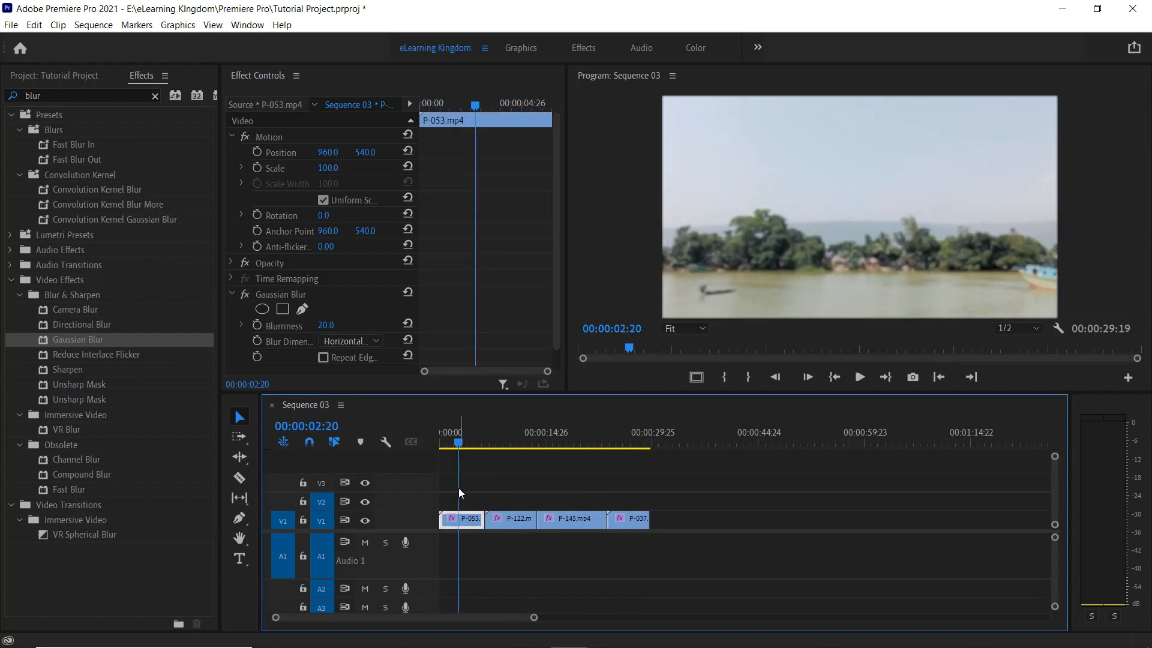
pyautogui.moveTo(458, 488); pyautogui.dragTo(463, 480)
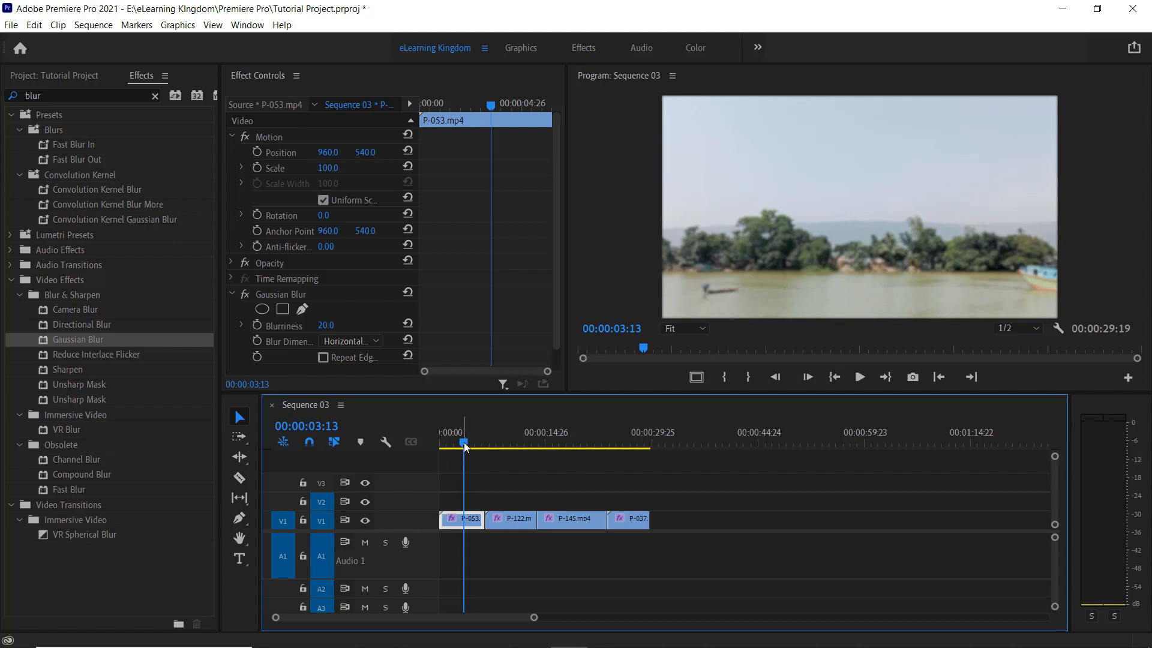
pyautogui.moveTo(465, 447); pyautogui.dragTo(560, 452)
pyautogui.click(623, 503)
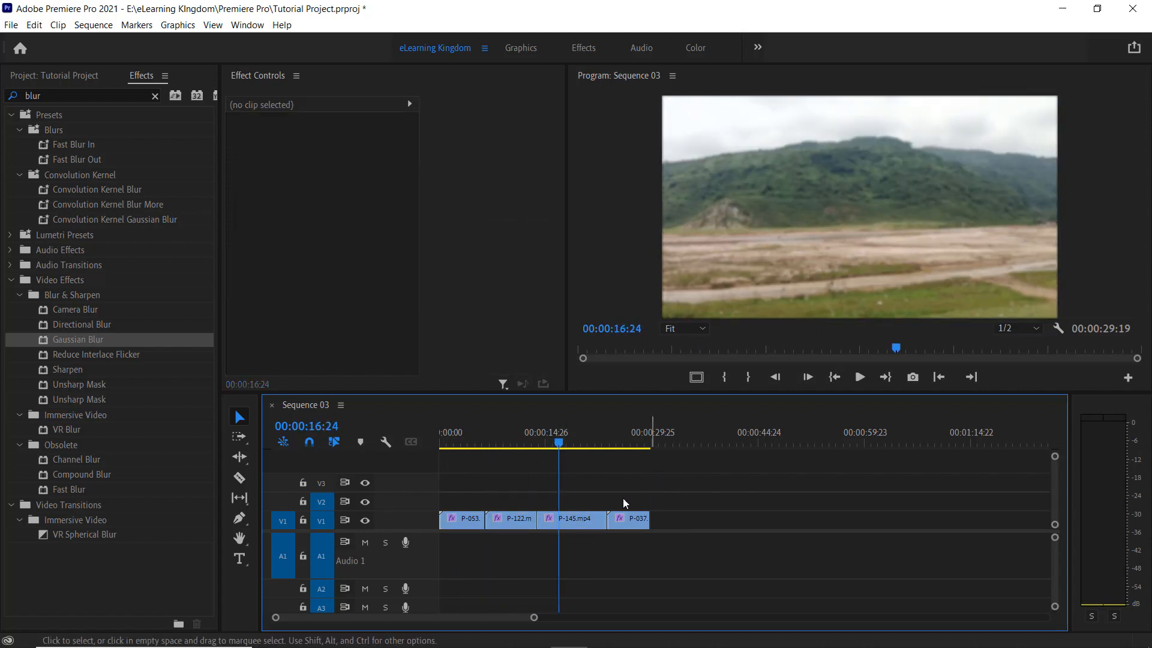
# - Delete the Gaussian Blur effect from the P-053.mp4 and P-122.mp4 clips
pyautogui.click(465, 520)
pyautogui.scroll(-1, 363, 324)
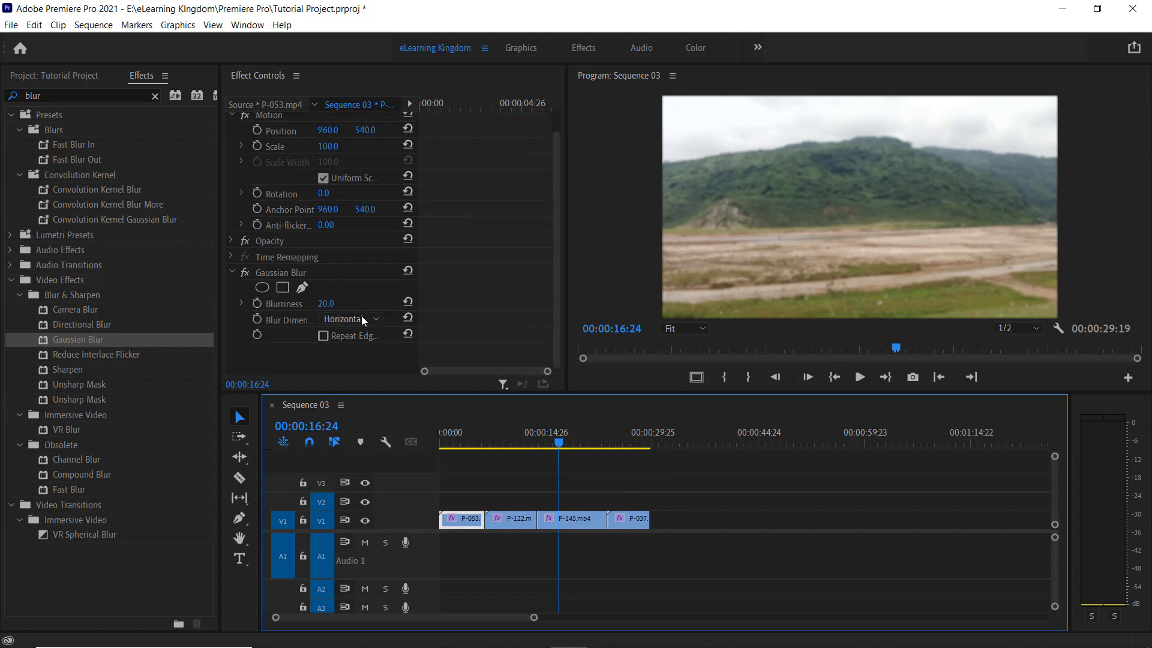
pyautogui.click(279, 271)
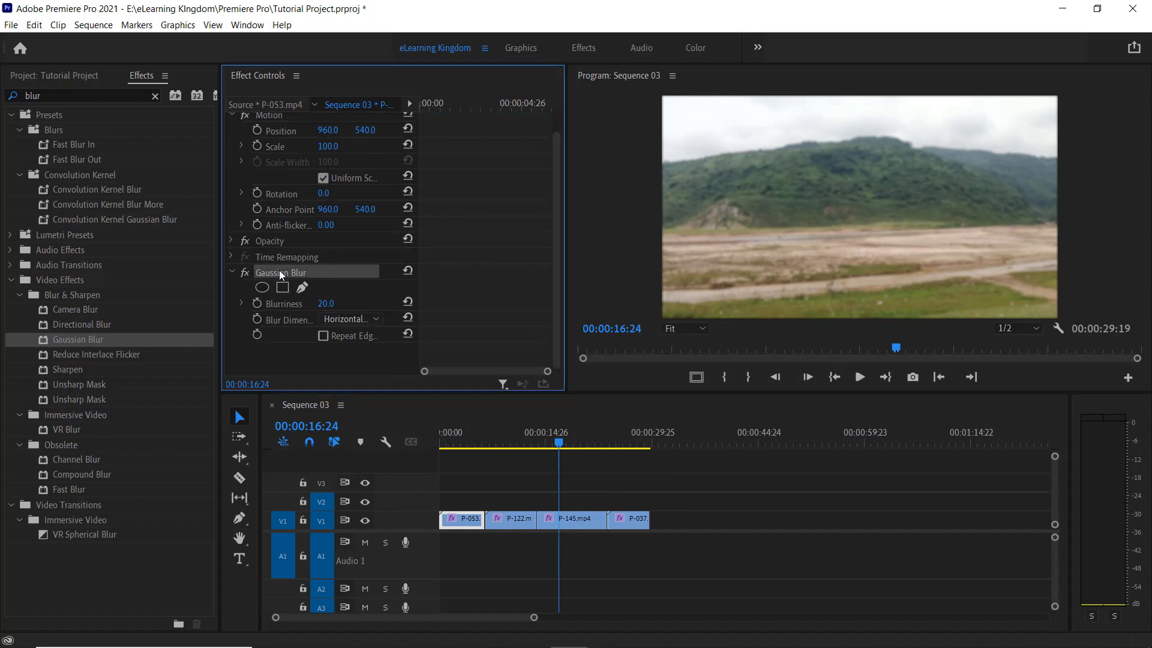
pyautogui.press('Delete')
pyautogui.click(521, 520)
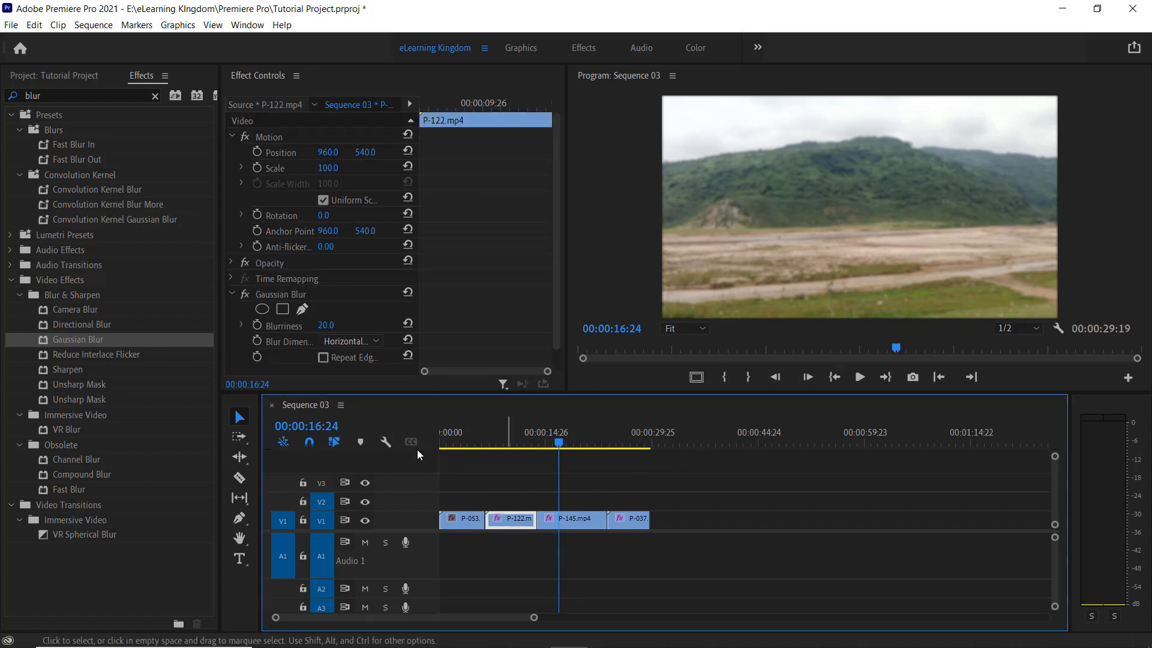
pyautogui.click(286, 294)
pyautogui.press('Delete')
# - Delete the Gaussian Blur effect from the P-145.mp4 and P-037.mp4 clips, and clear the clip selection
pyautogui.click(577, 519)
pyautogui.click(304, 293)
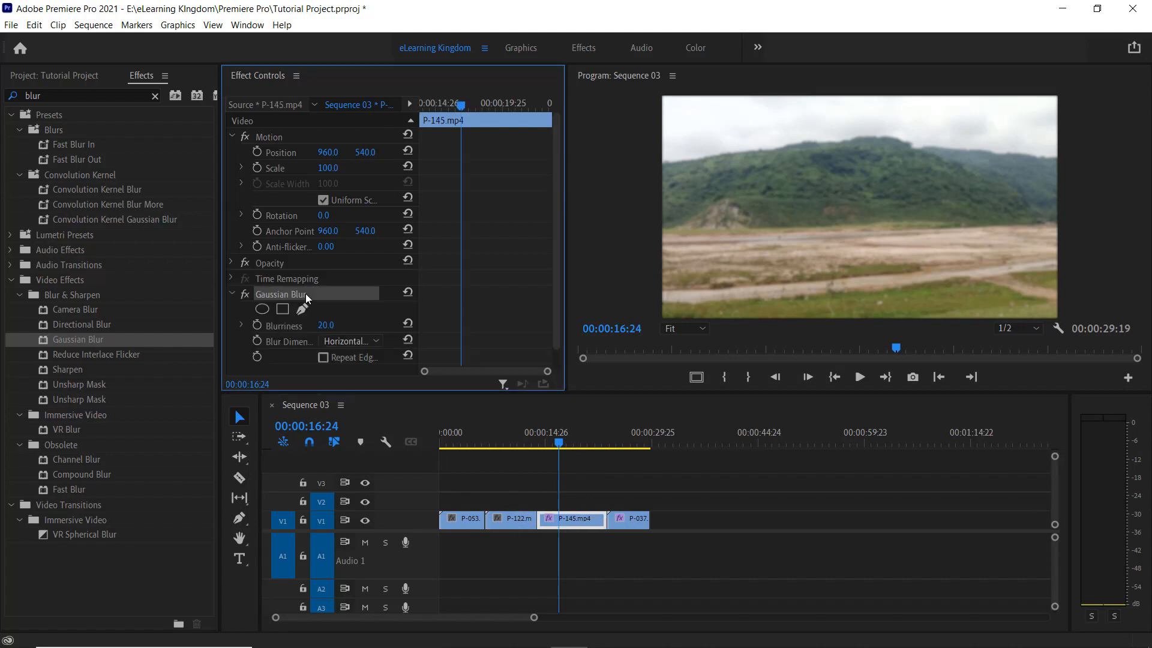
pyautogui.press('Delete')
pyautogui.click(632, 521)
pyautogui.click(292, 287)
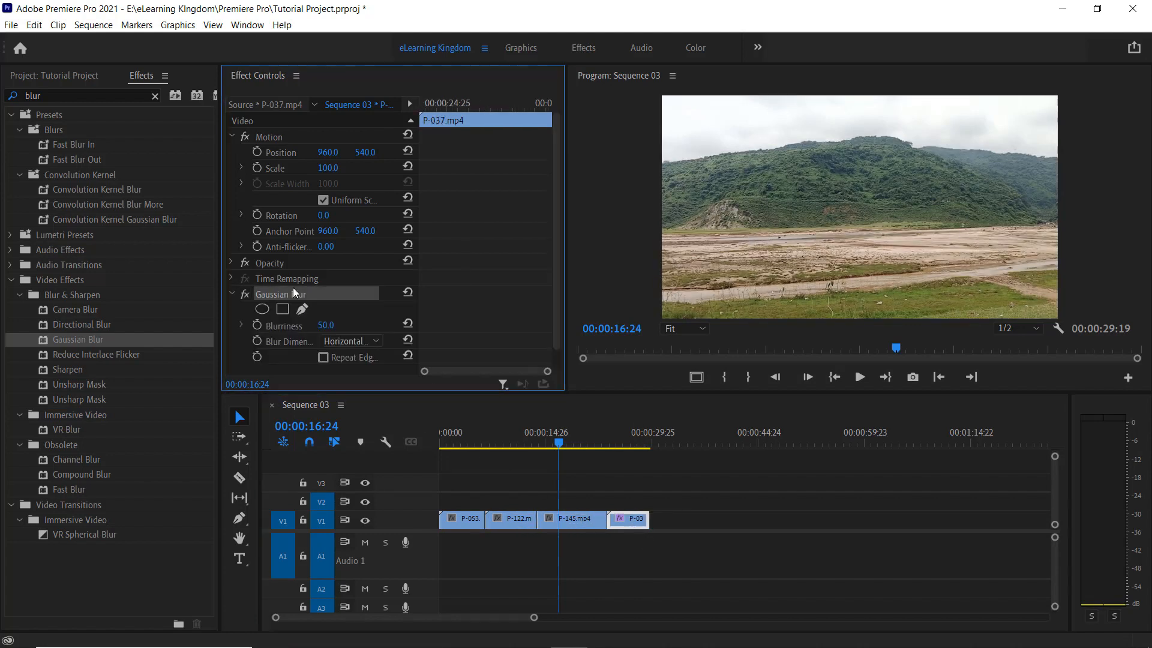
pyautogui.press('Delete')
pyautogui.click(581, 552)
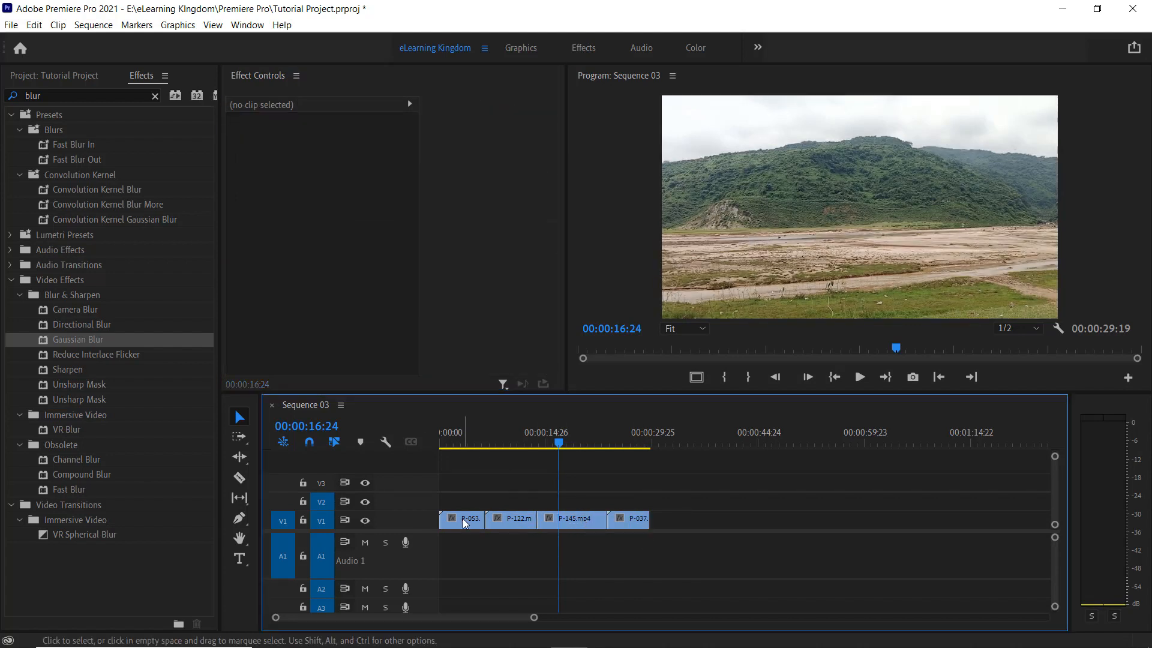
# - Create an adjustment layer in the project at 1920 x 1080, 23.976 fps, with square pixels
pyautogui.click(63, 75)
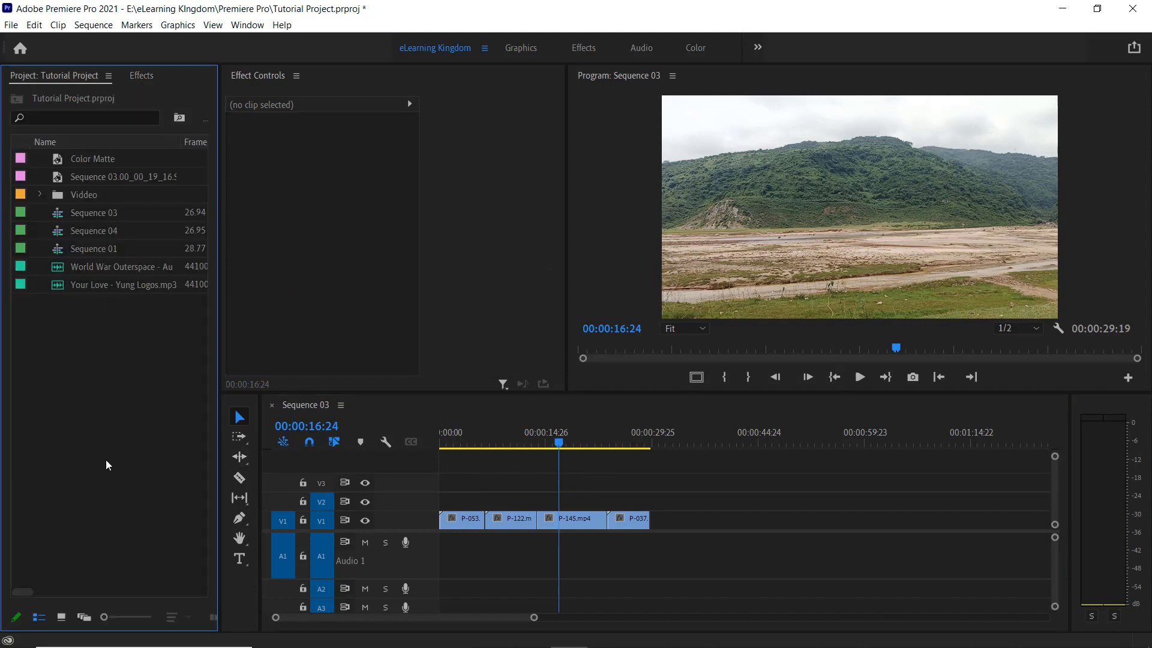
pyautogui.rightClick(76, 395)
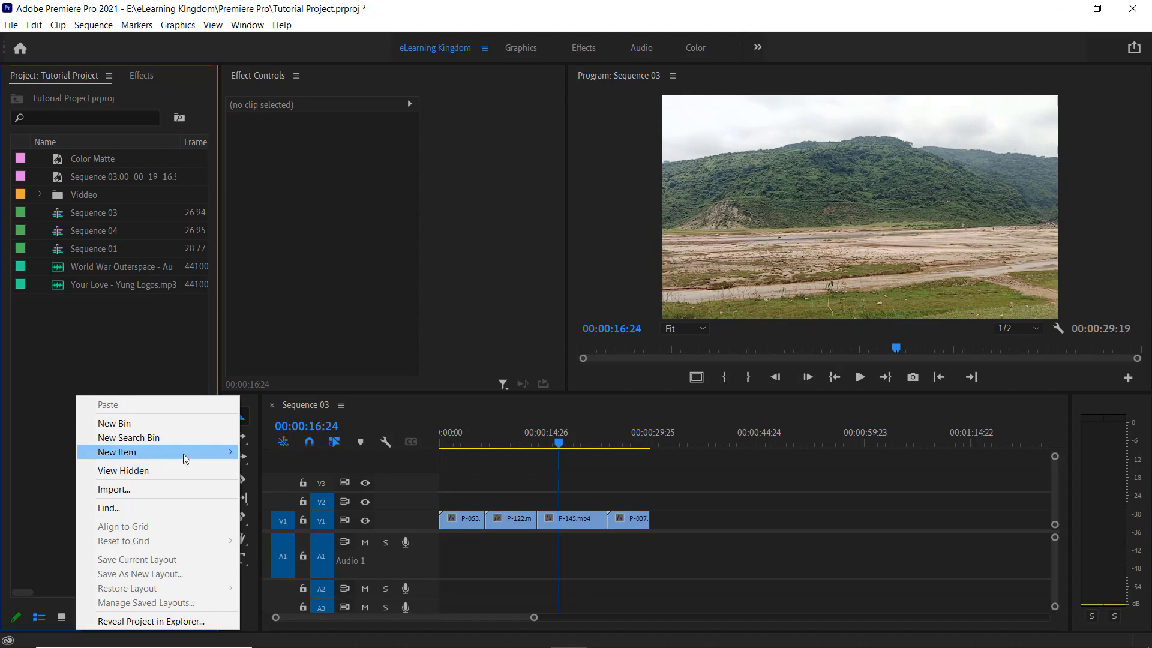
pyautogui.moveTo(185, 453)
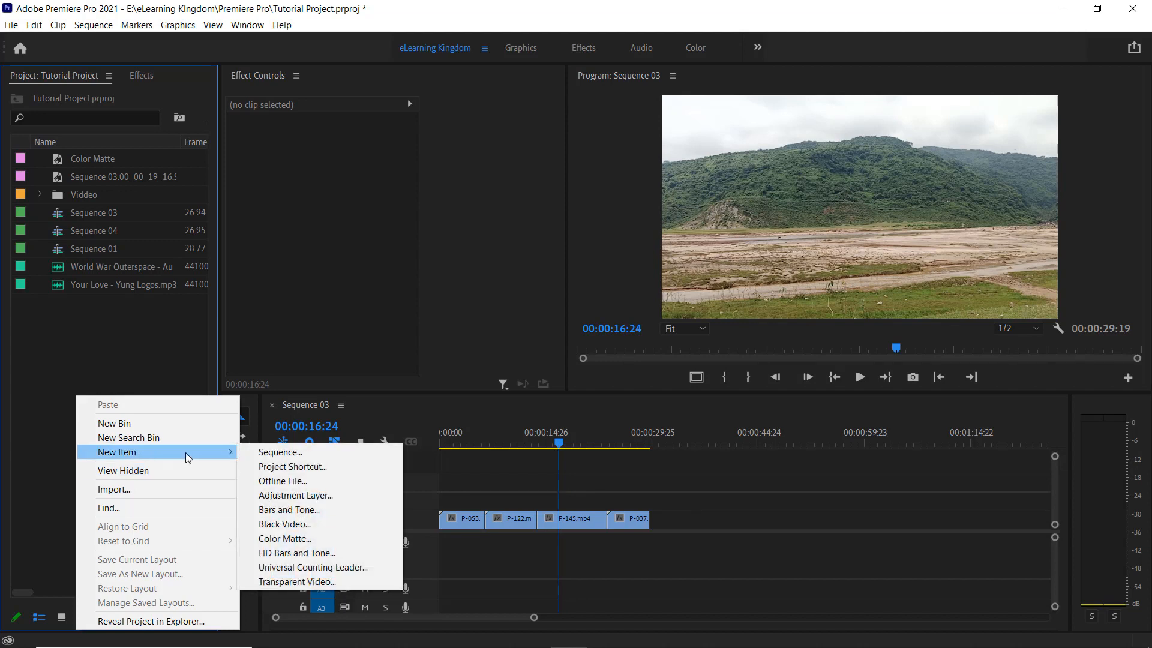
pyautogui.click(330, 495)
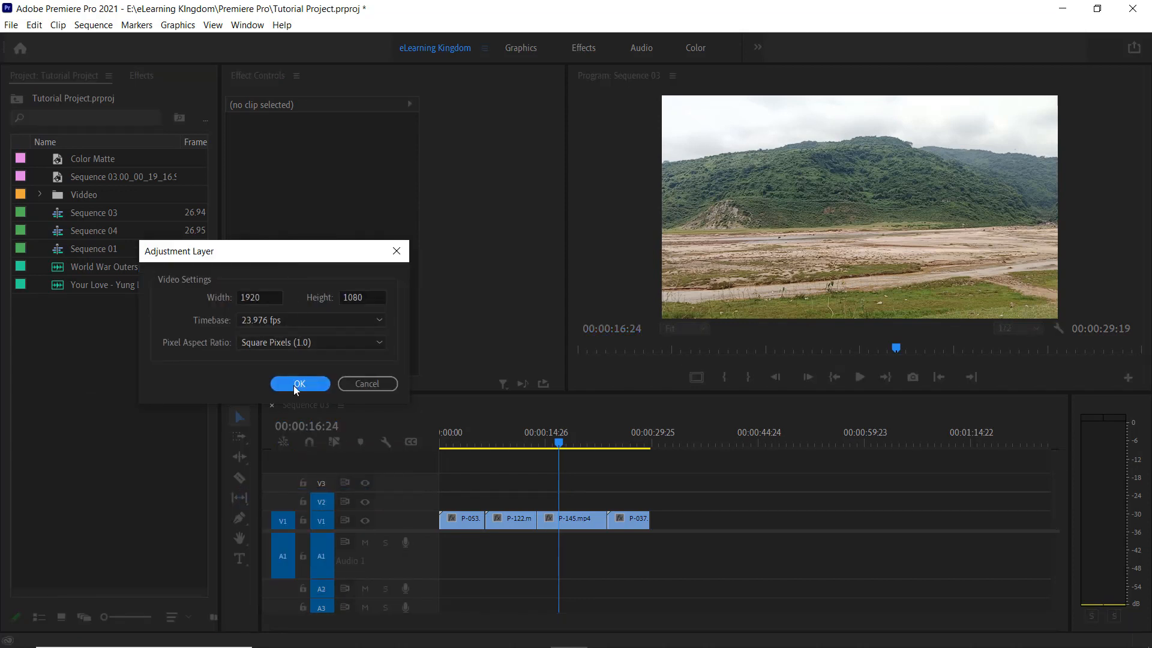
pyautogui.click(299, 384)
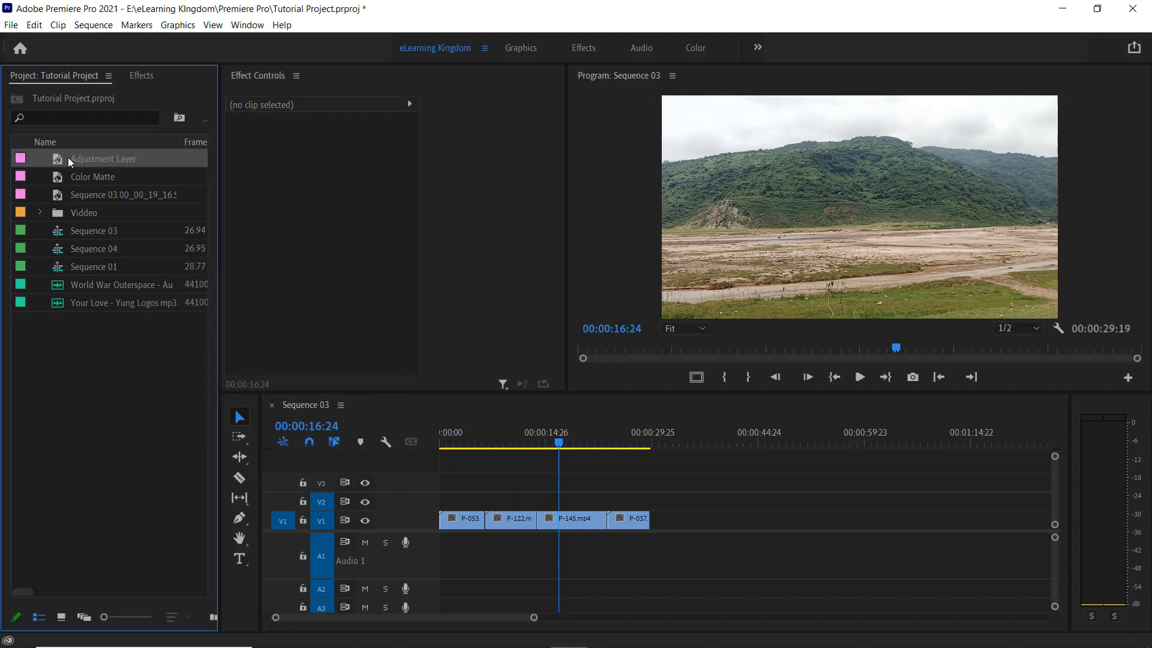
# - Place the adjustment layer on V2 and stretch it from about 00:00:03:10 in P-053.mp4 to midway through P-037.mp4
pyautogui.moveTo(276, 329); pyautogui.dragTo(477, 501)
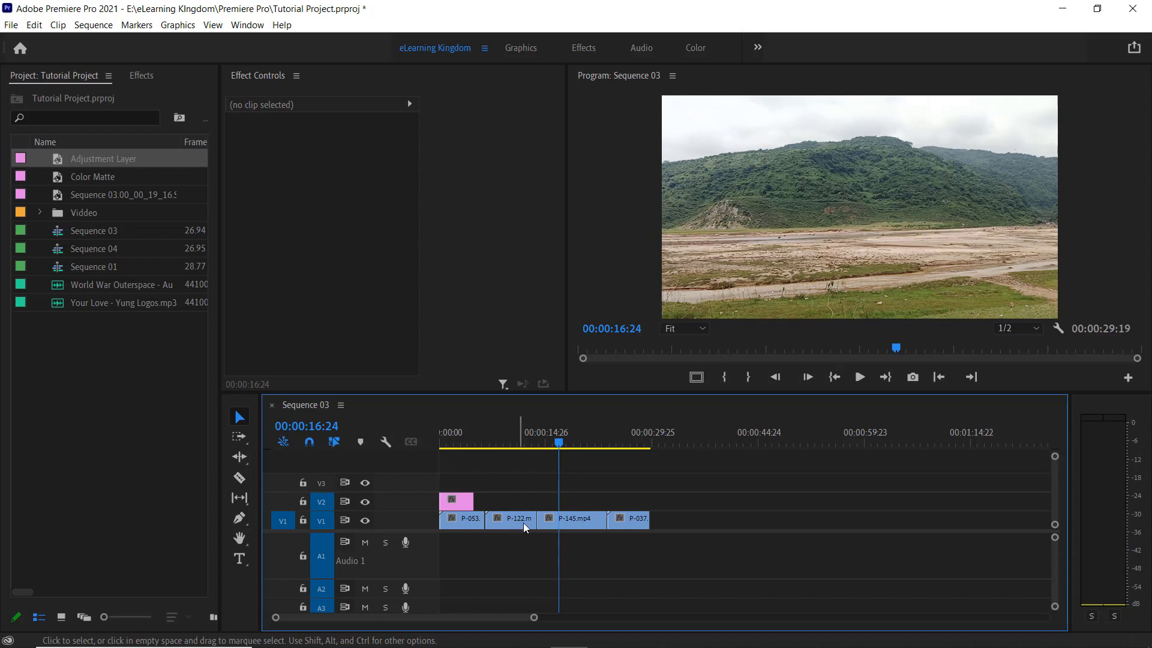
pyautogui.moveTo(462, 499); pyautogui.dragTo(625, 502)
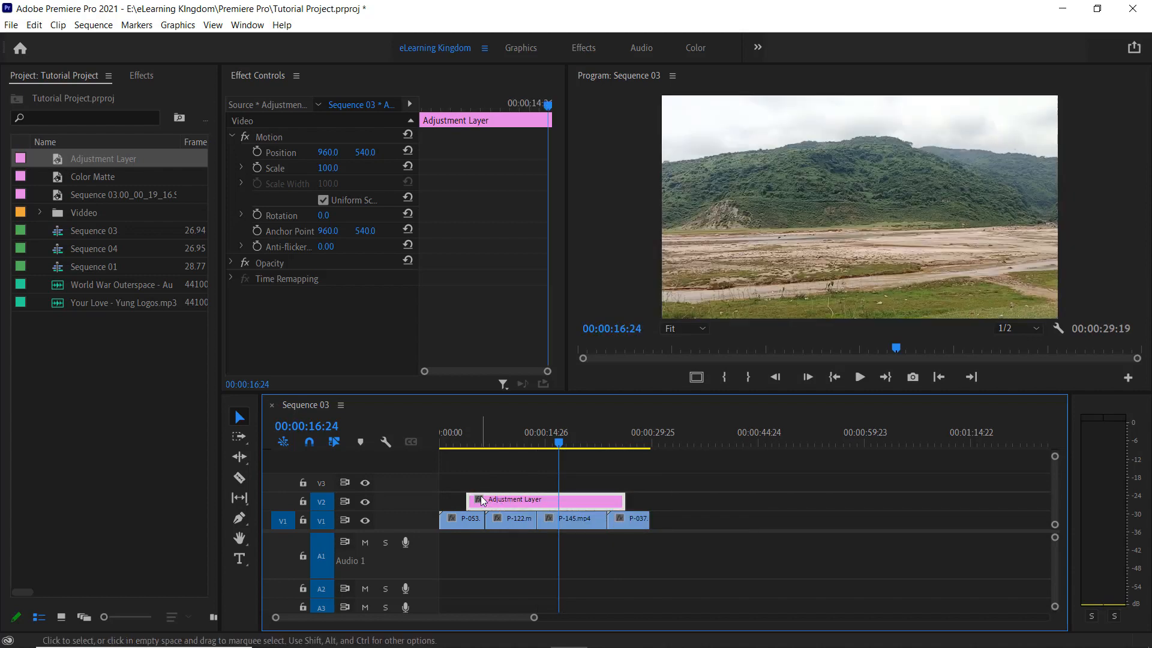
pyautogui.moveTo(470, 500); pyautogui.dragTo(463, 501)
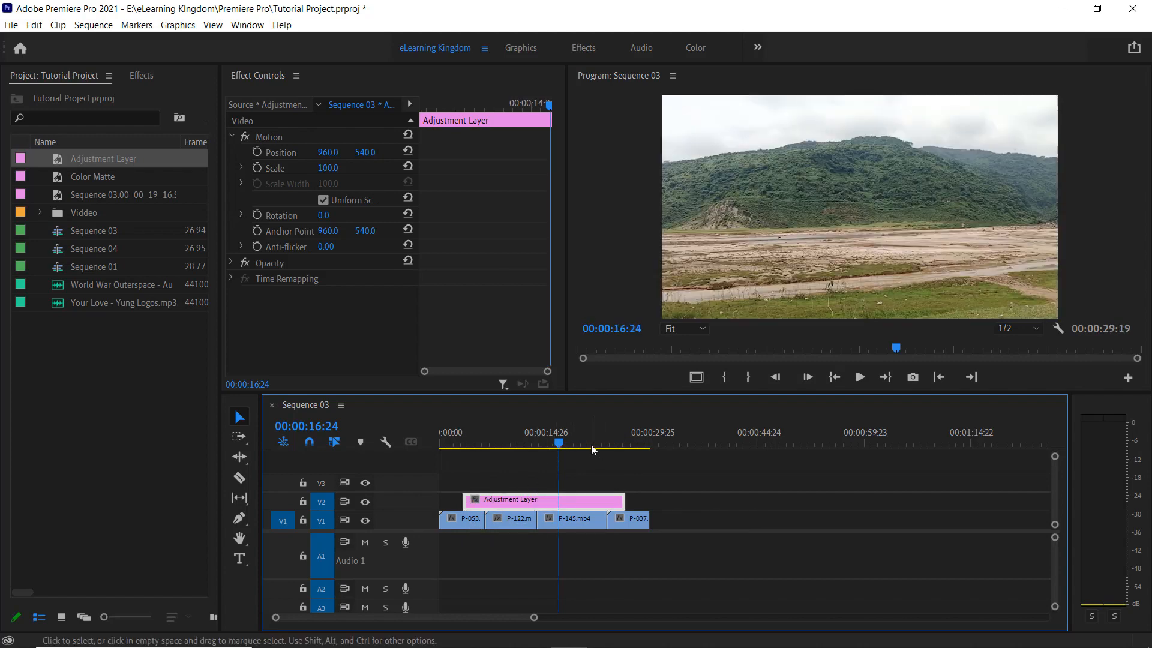
pyautogui.click(469, 443)
pyautogui.moveTo(470, 462)
pyautogui.mouseDown()
pyautogui.moveTo(631, 474)
pyautogui.moveTo(463, 475)
pyautogui.mouseUp()
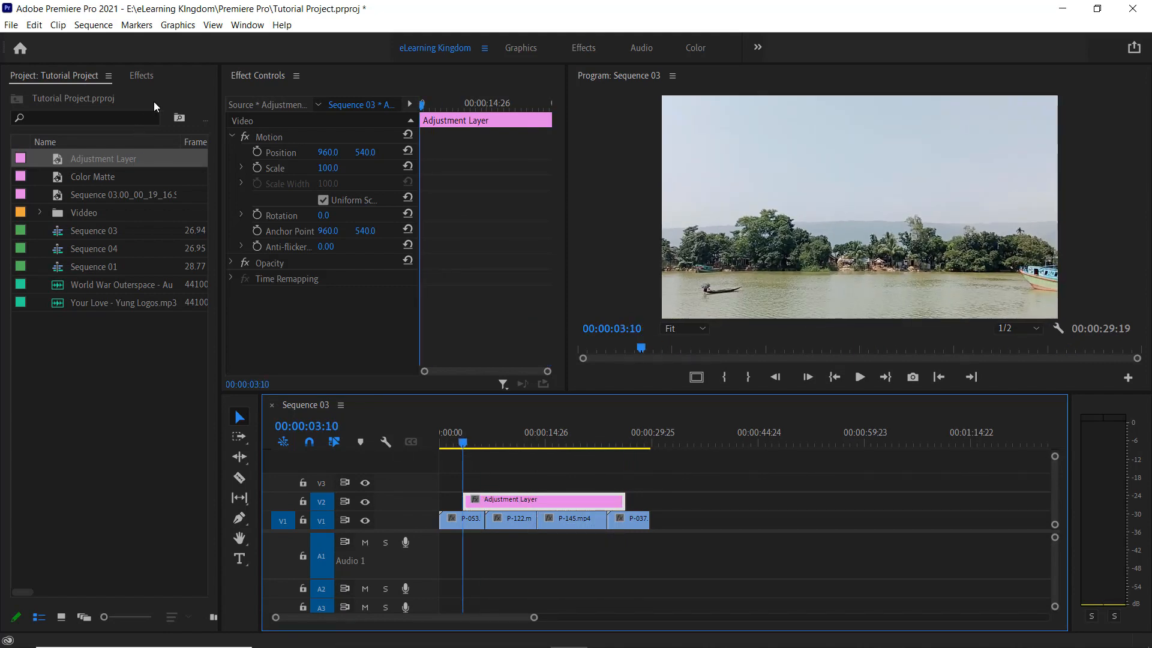
# - Search the effects for "blur" and apply the Gaussian Blur video effect to the adjustment layer
pyautogui.click(143, 75)
pyautogui.click(90, 96)
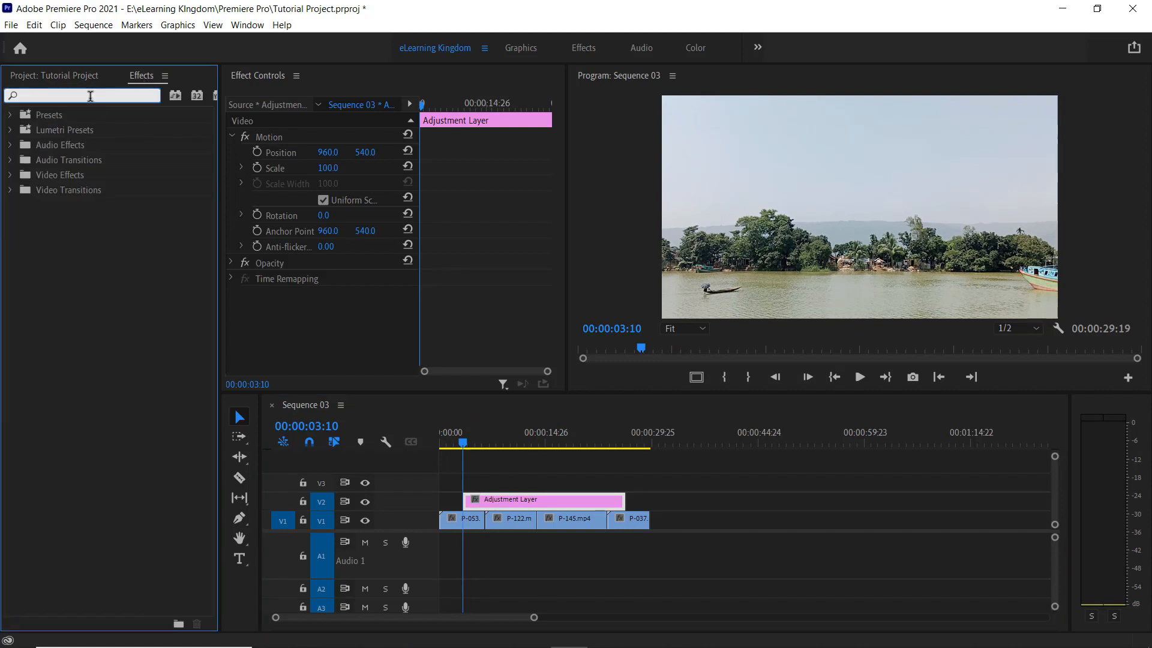
pyautogui.write('blur')
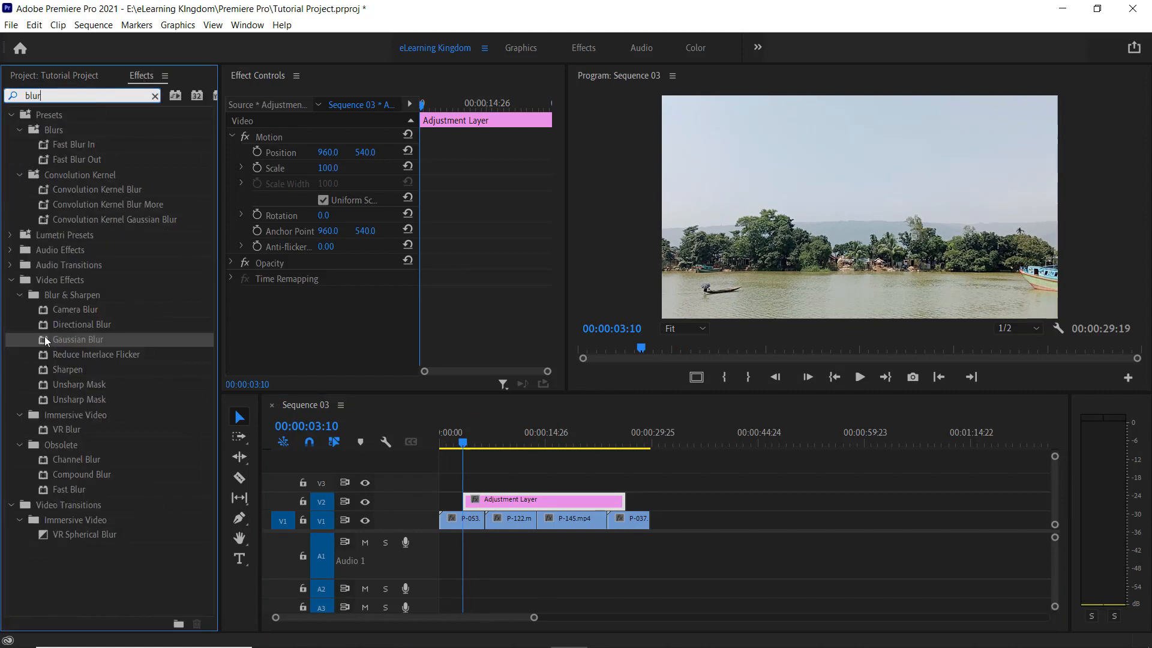
pyautogui.moveTo(45, 338); pyautogui.dragTo(581, 505)
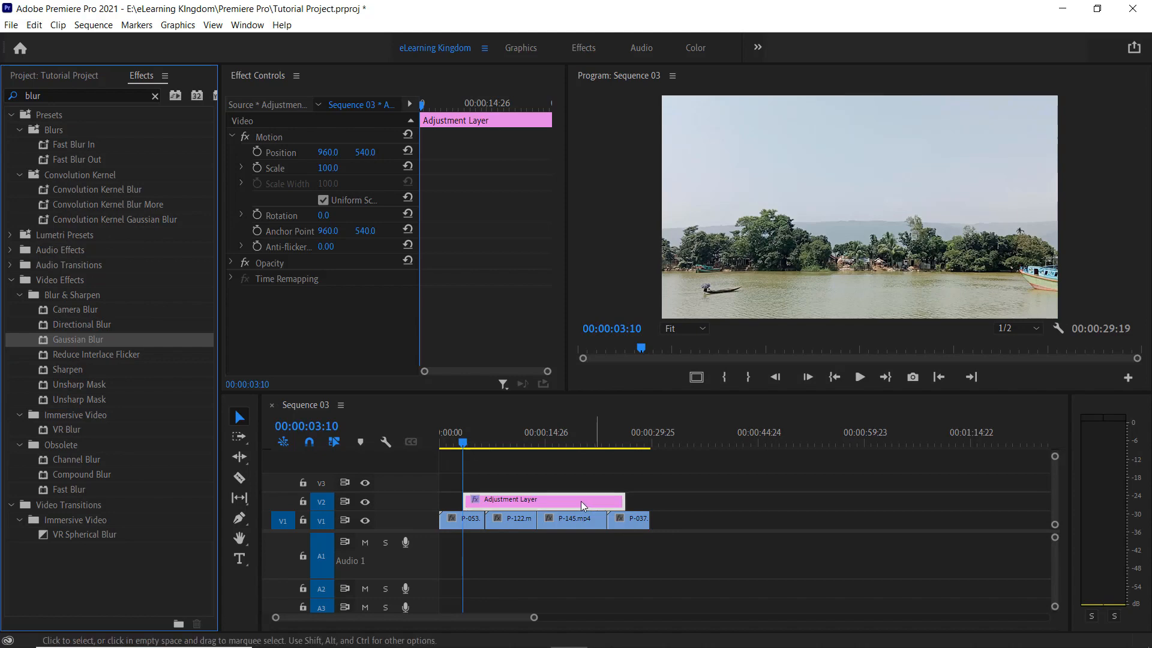
# - Set the adjustment layer's Gaussian Blur Blurriness to 50 and scrub across the clips beneath it to check the blur
pyautogui.click(504, 447)
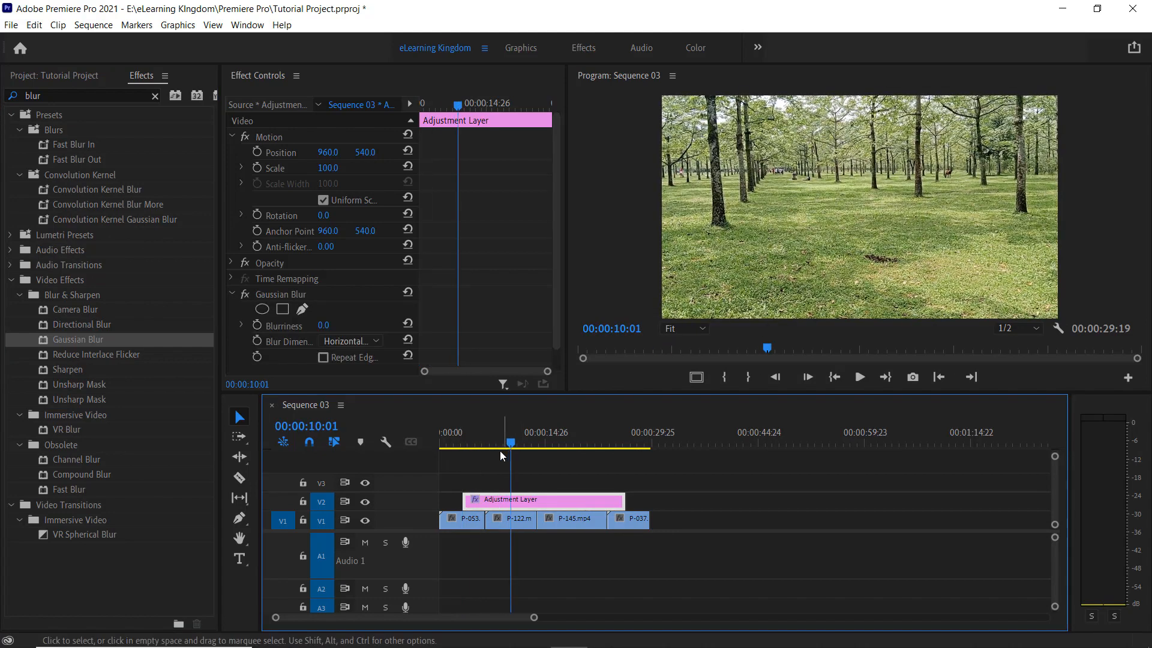
pyautogui.scroll(-1, 316, 306)
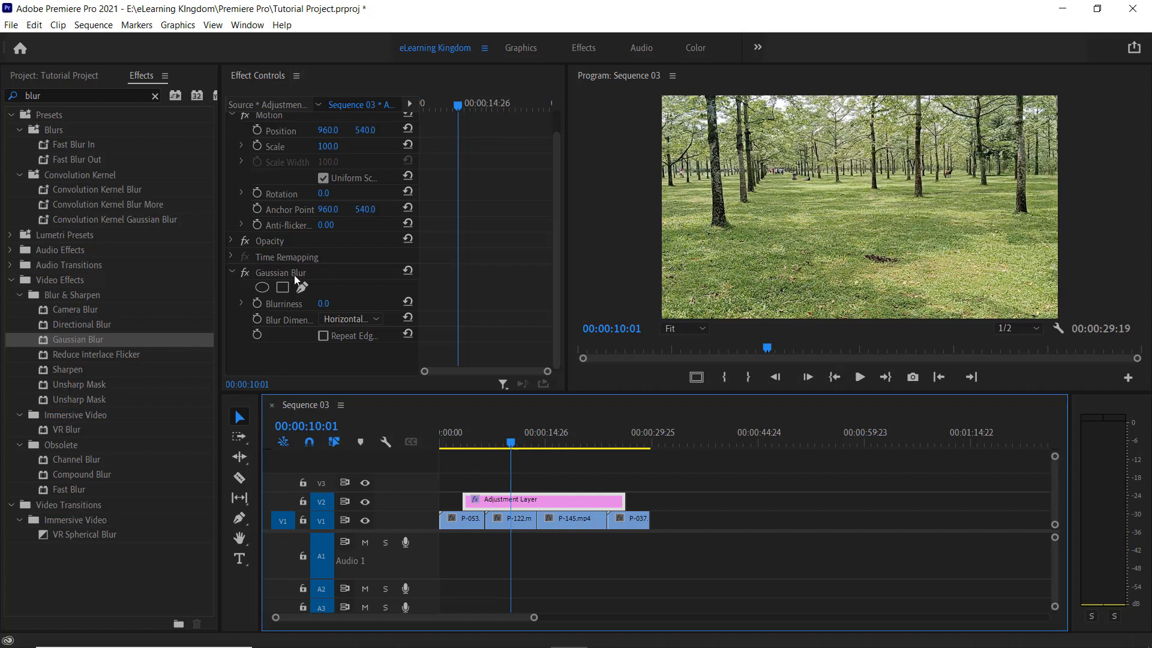
pyautogui.click(338, 300)
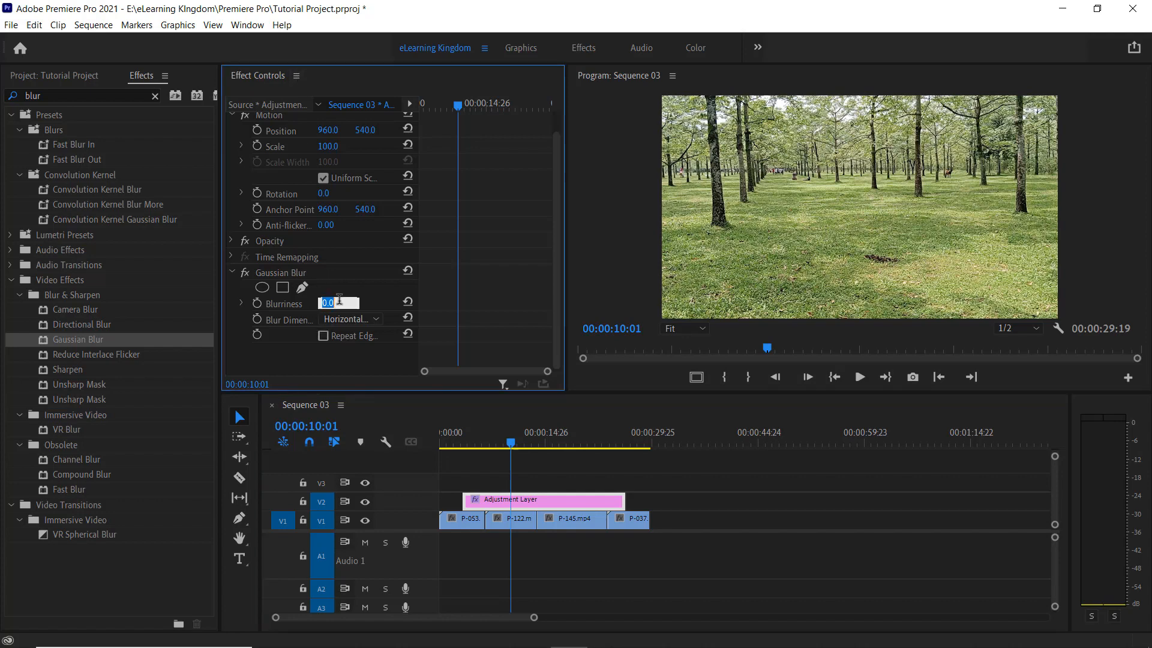
pyautogui.write('50')
pyautogui.press('Return')
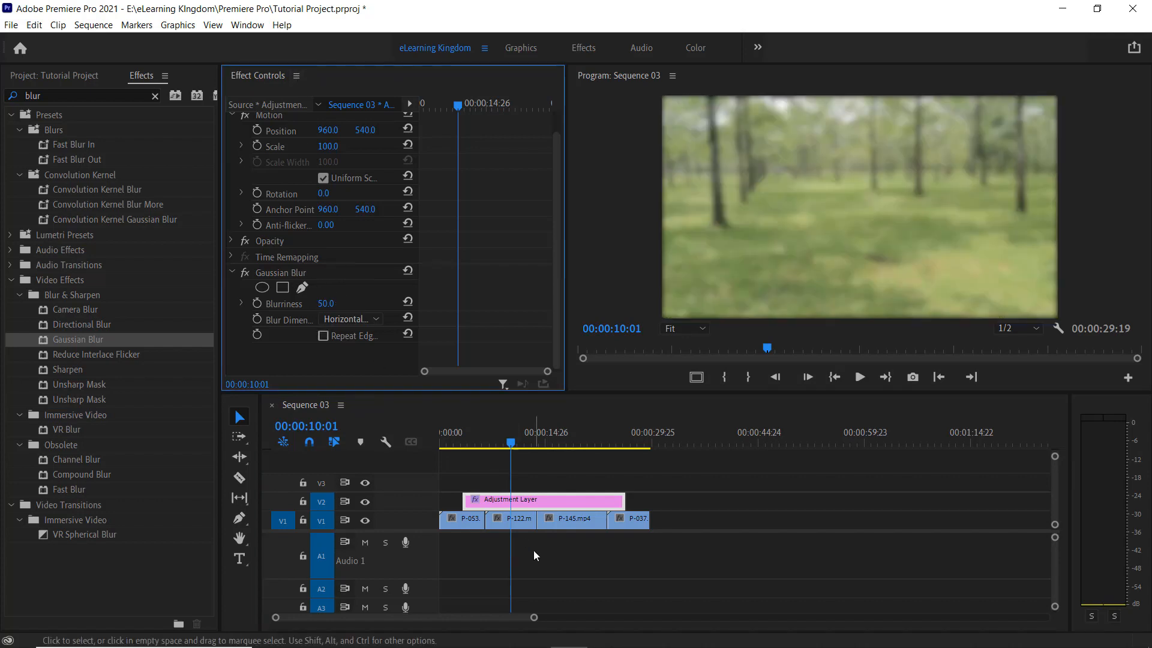
pyautogui.click(516, 442)
pyautogui.moveTo(535, 449); pyautogui.dragTo(476, 516)
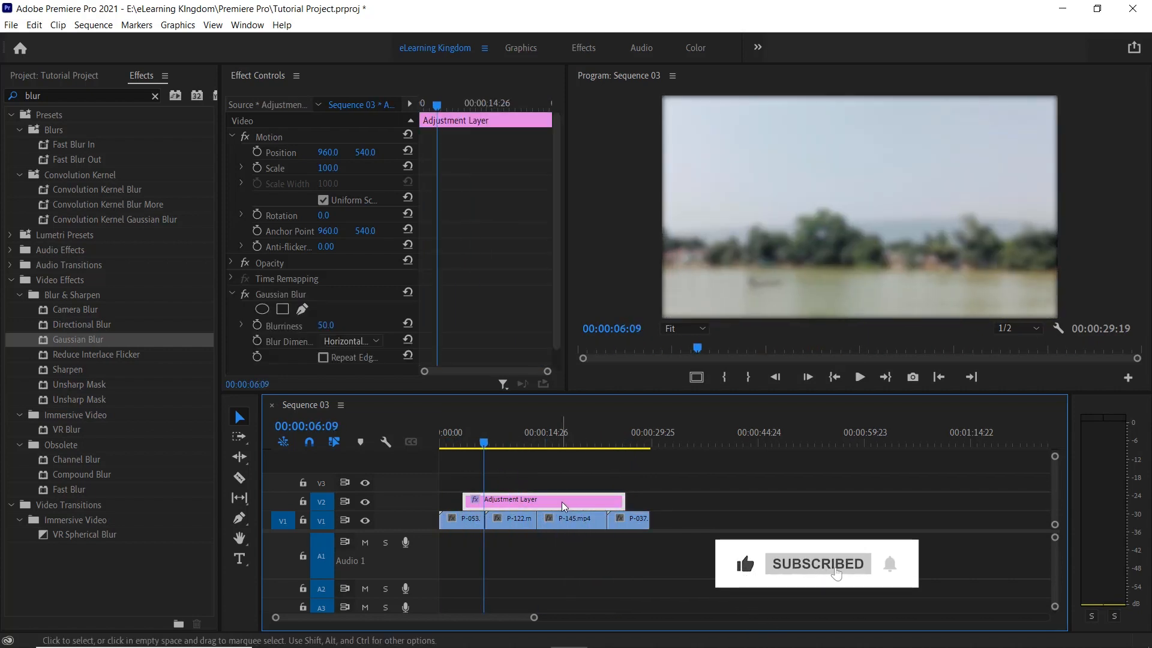
# - Reduce the adjustment layer's Gaussian Blur Blurriness to 20 and scrub through the sequence to about 00:00:20:19
pyautogui.click(327, 325)
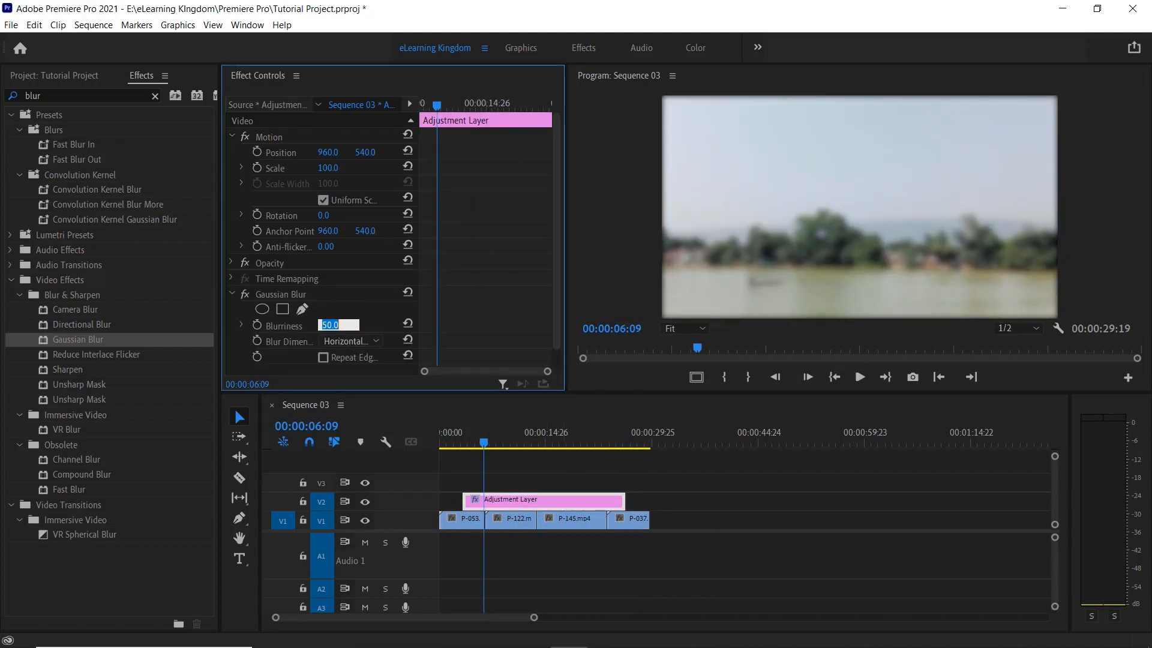
pyautogui.write('20')
pyautogui.press('Return')
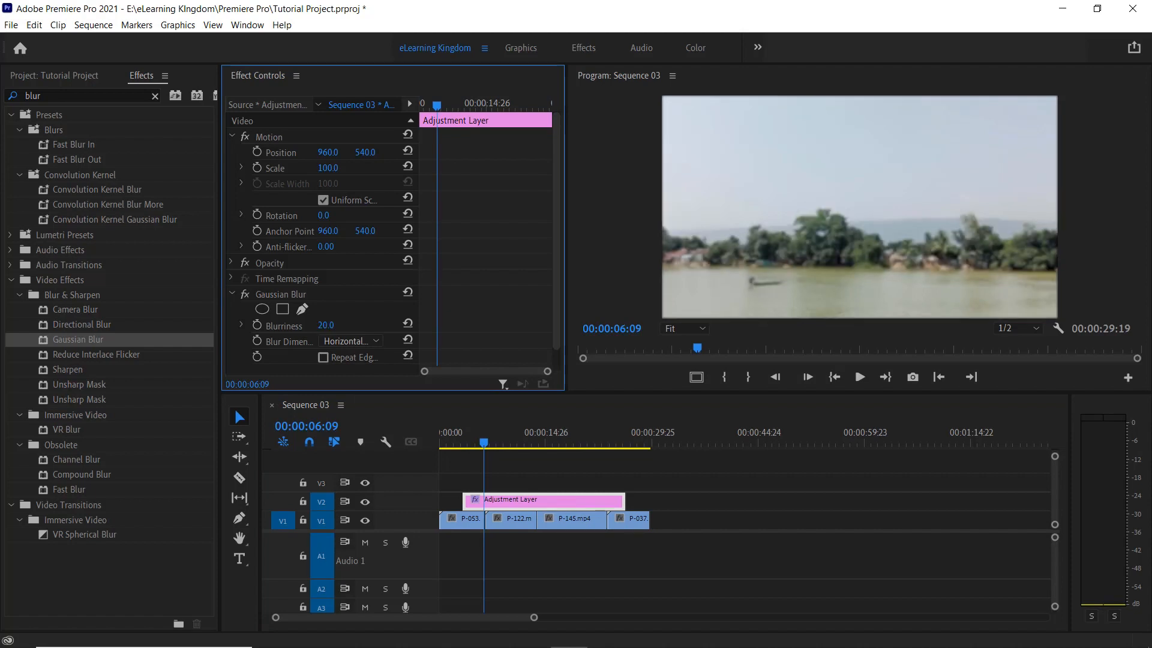
pyautogui.moveTo(485, 444); pyautogui.dragTo(587, 456)
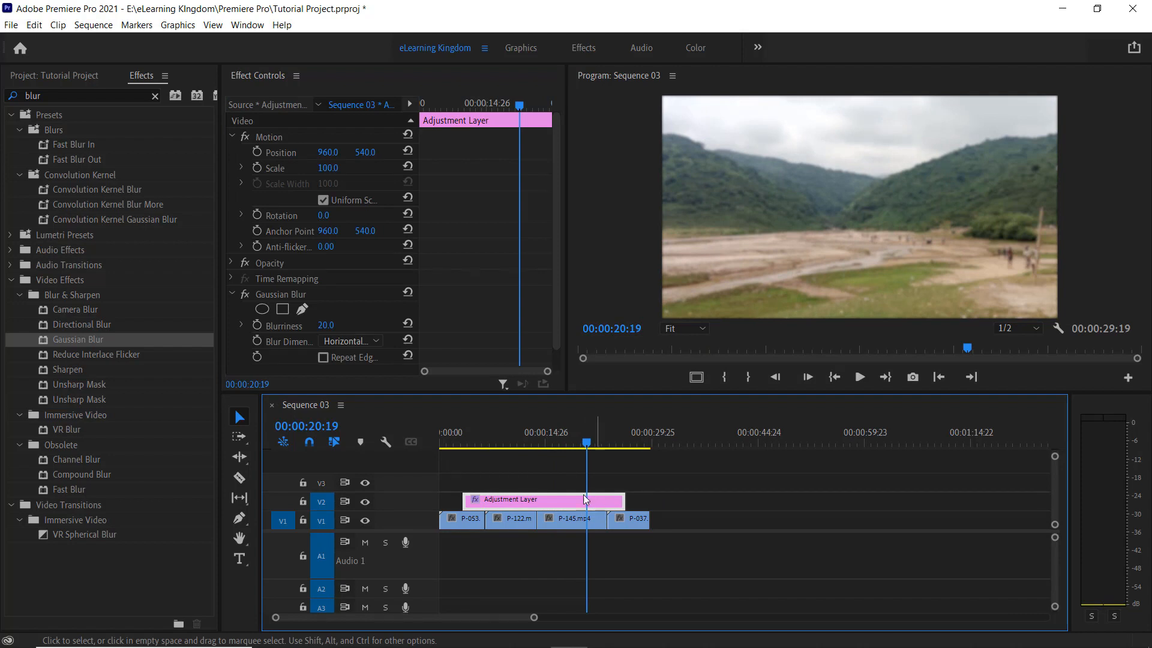
# - Delete the Gaussian Blur effect from the adjustment layer
pyautogui.click(282, 293)
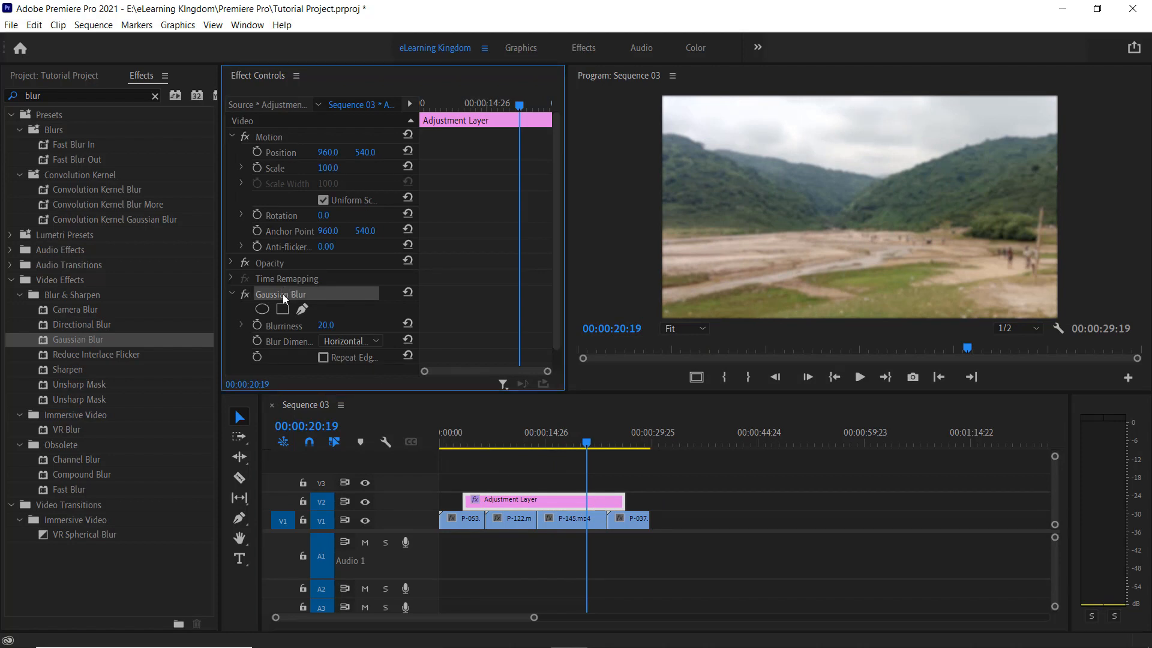
pyautogui.press('Delete')
# - In the Color workspace, set the adjustment layer's Lumetri Exposure to 1.2, Contrast to about 32.7 and Highlights to about -61.1
pyautogui.click(695, 48)
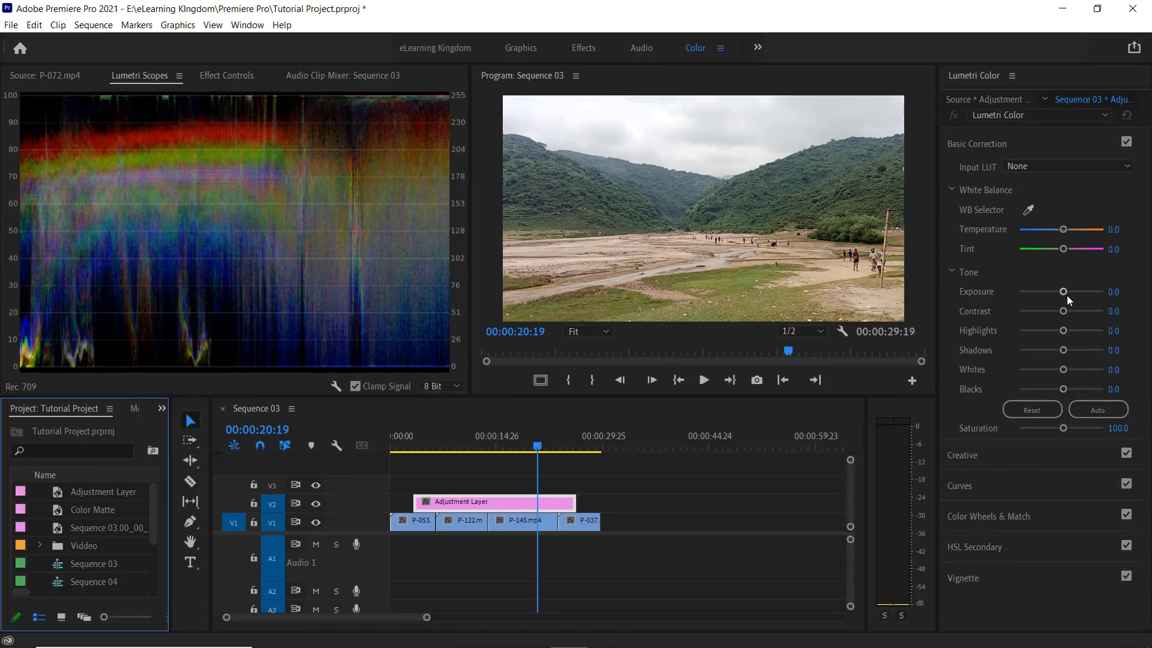
pyautogui.moveTo(1062, 293); pyautogui.dragTo(1045, 333)
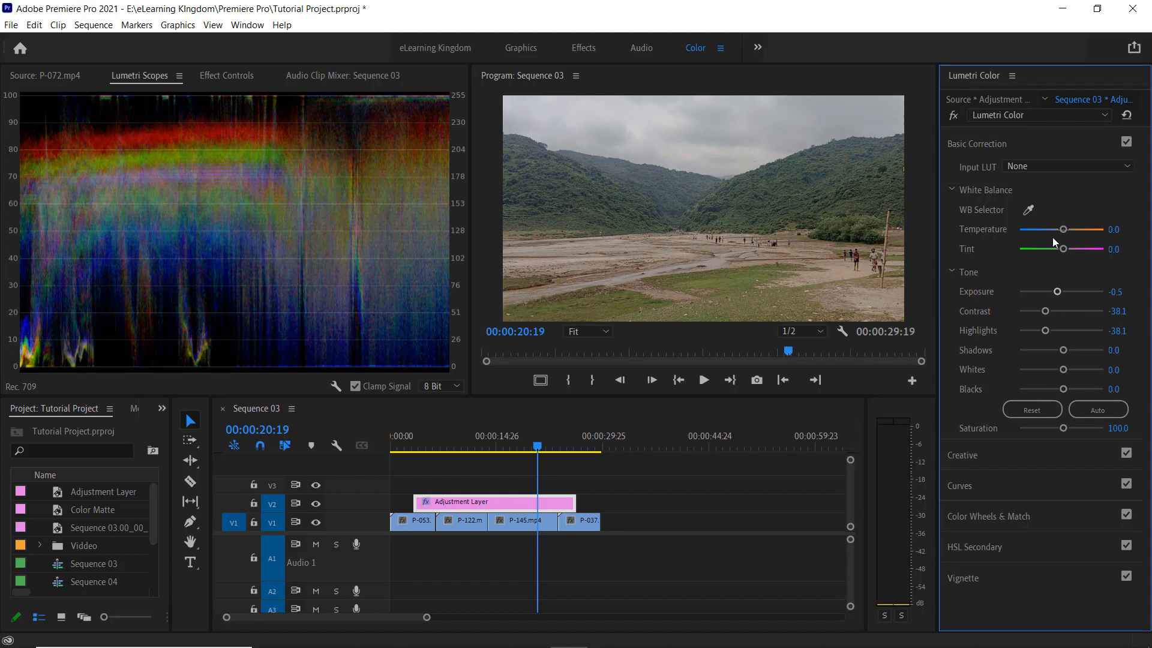
pyautogui.moveTo(1057, 291); pyautogui.dragTo(1035, 346)
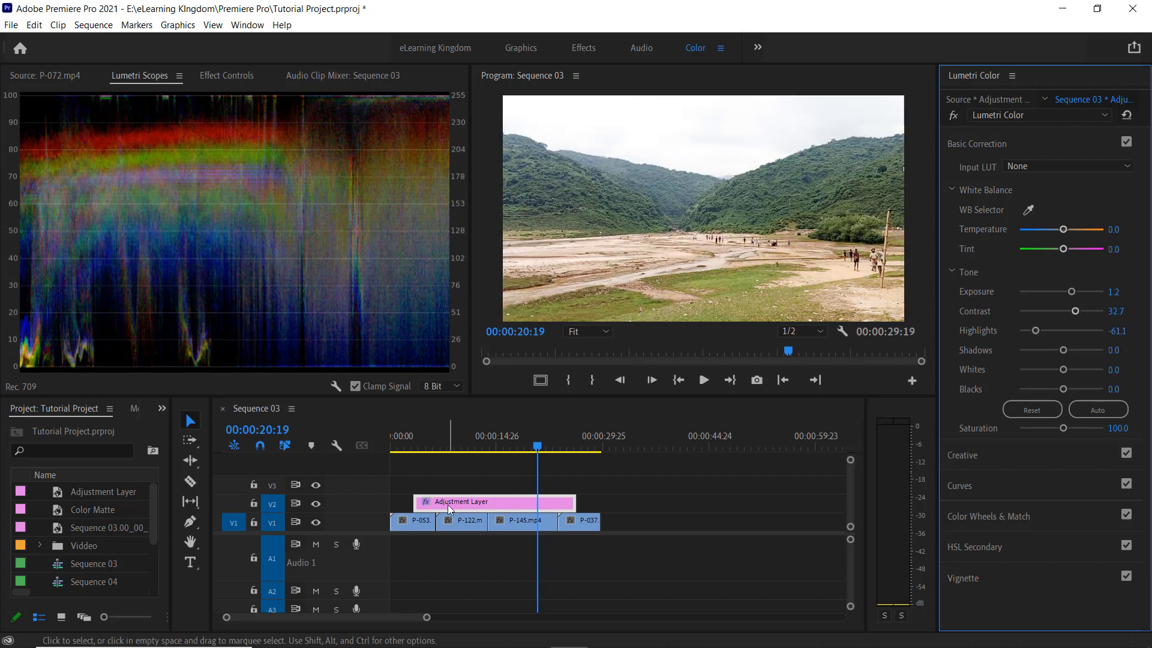
# - Toggle the V2 track's visibility repeatedly to compare with and without the color correction, and scrub back to about 00:00:14:10
pyautogui.click(314, 506)
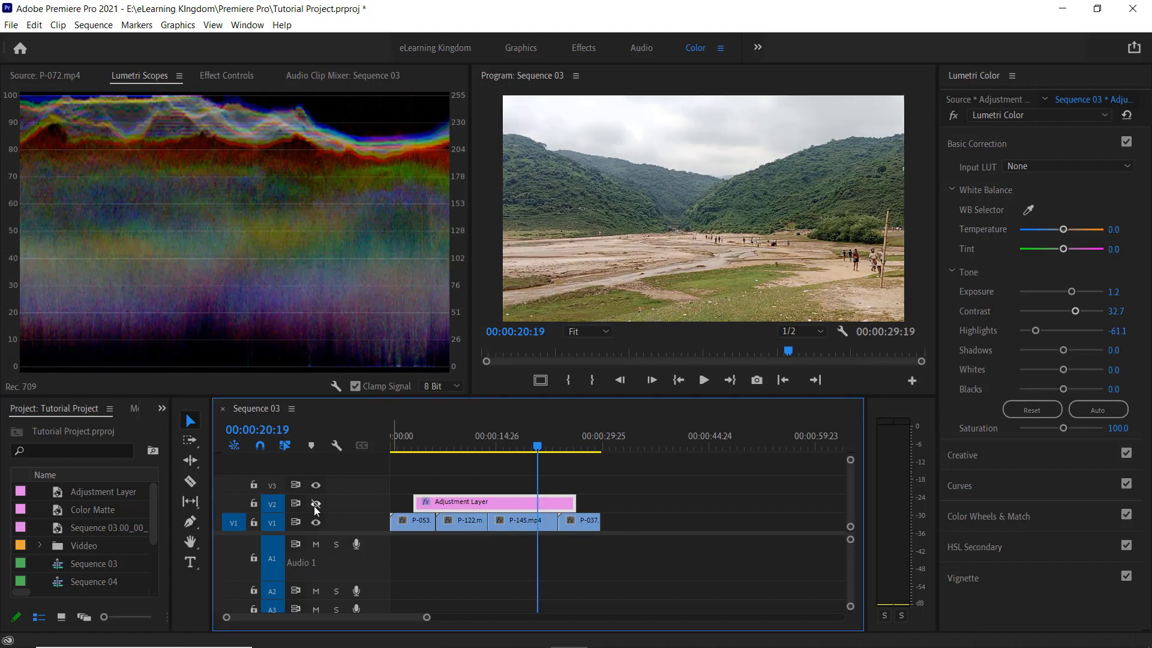
pyautogui.click(315, 506)
pyautogui.click(314, 506)
pyautogui.click(315, 506)
pyautogui.click(314, 505)
pyautogui.click(314, 505)
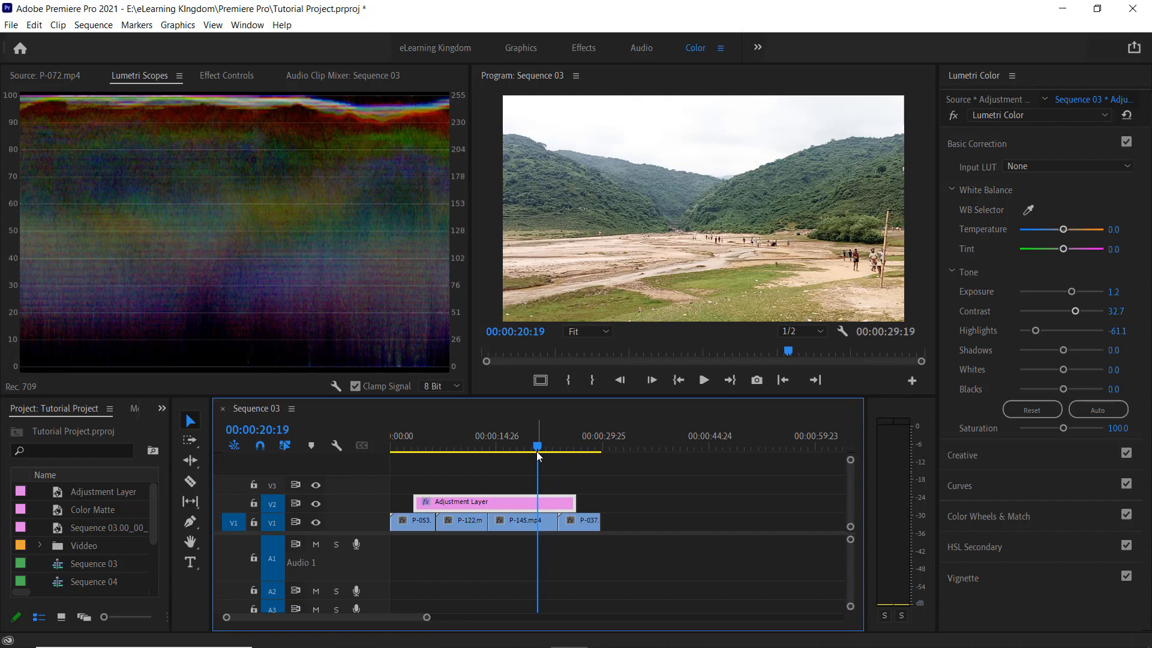
pyautogui.moveTo(537, 447); pyautogui.dragTo(488, 456)
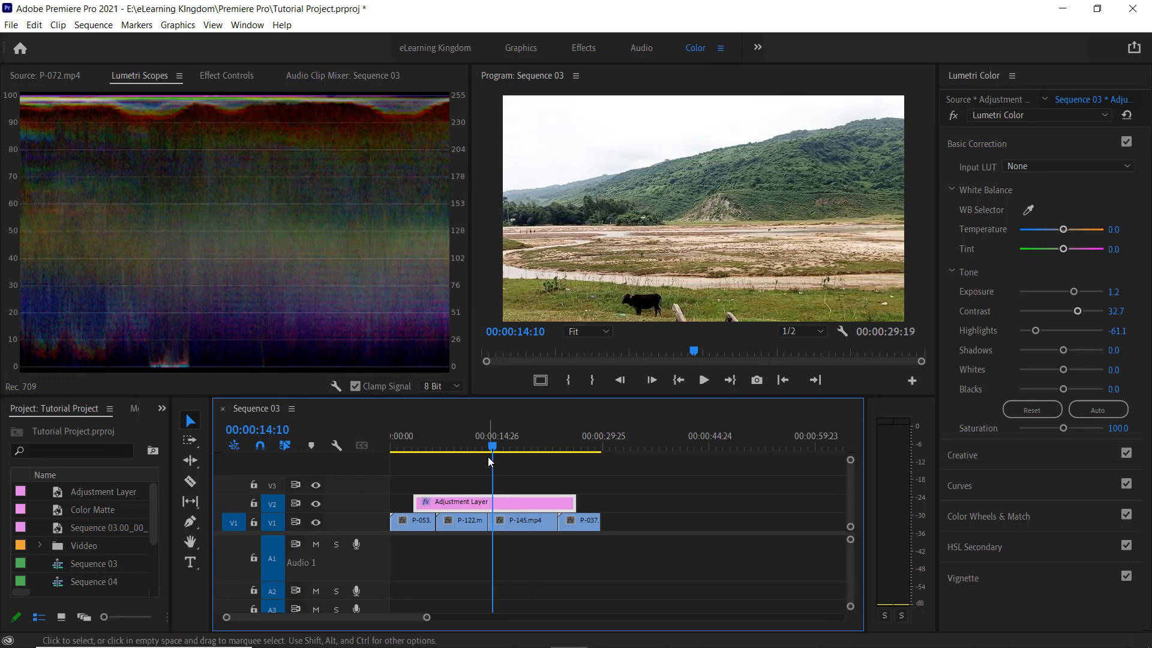